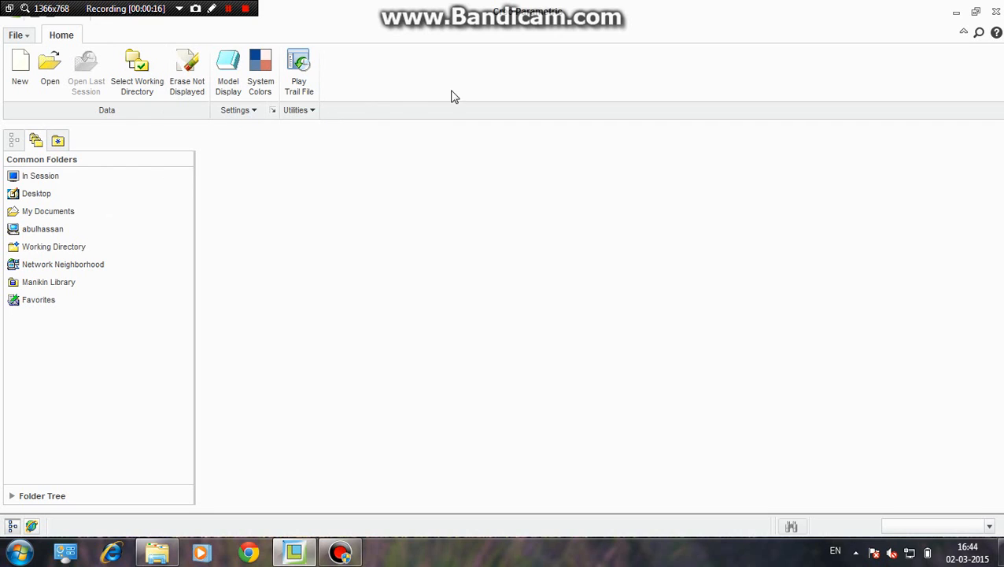
Create a new solid part named curves_parametric without using the default template
left_click(30, 88)
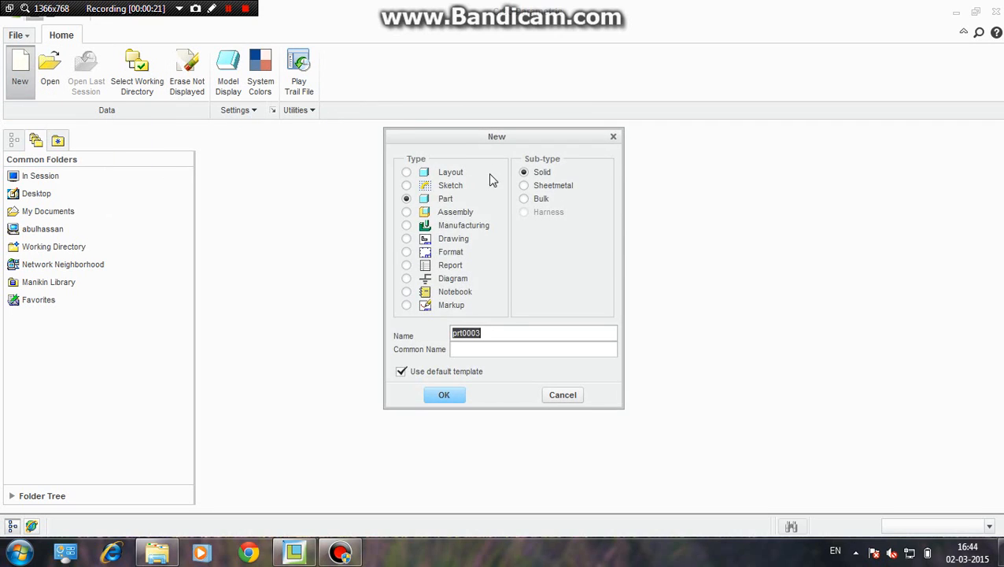
left_click(401, 371)
left_click(482, 331)
left_click_drag(482, 333, 417, 336)
type("curves")
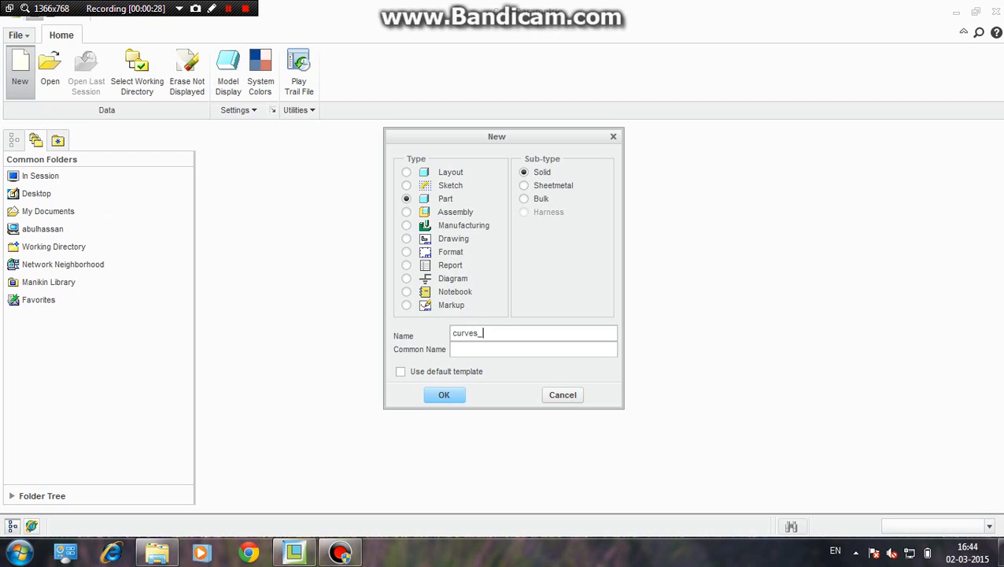
type("_parametric")
left_click(444, 398)
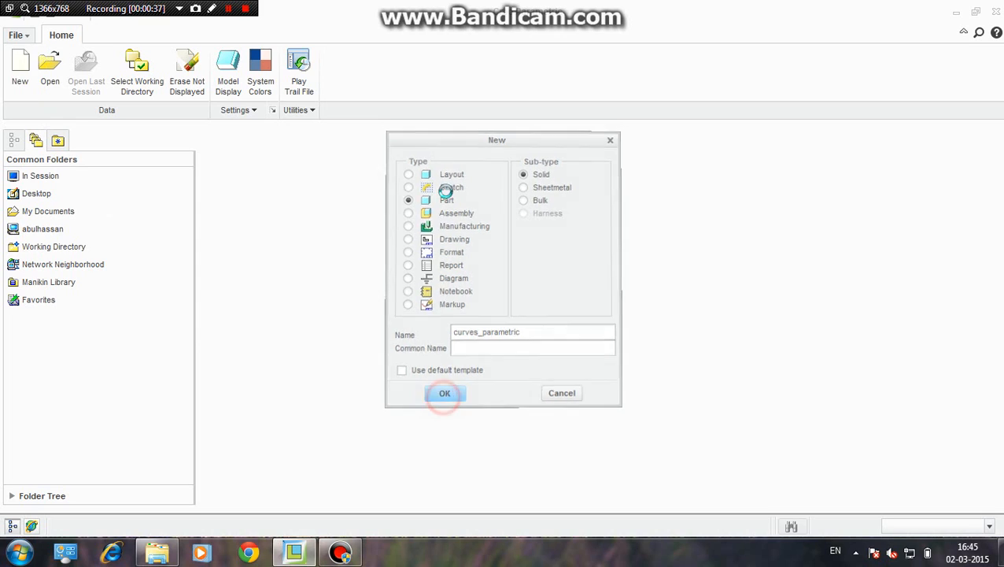
Choose the mmns_part_solid template for the new part
scroll(444, 197, "down", 2)
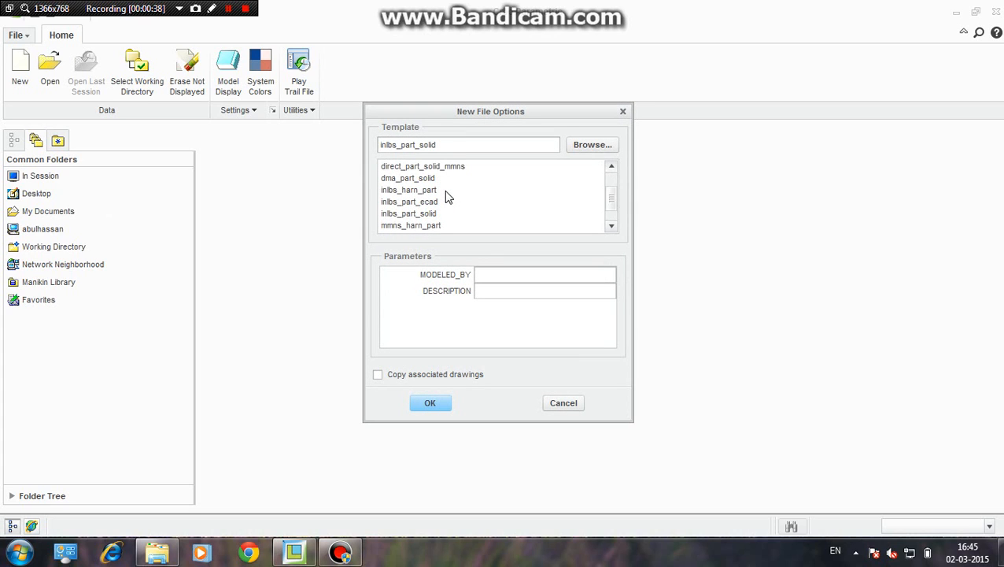
left_click(402, 213)
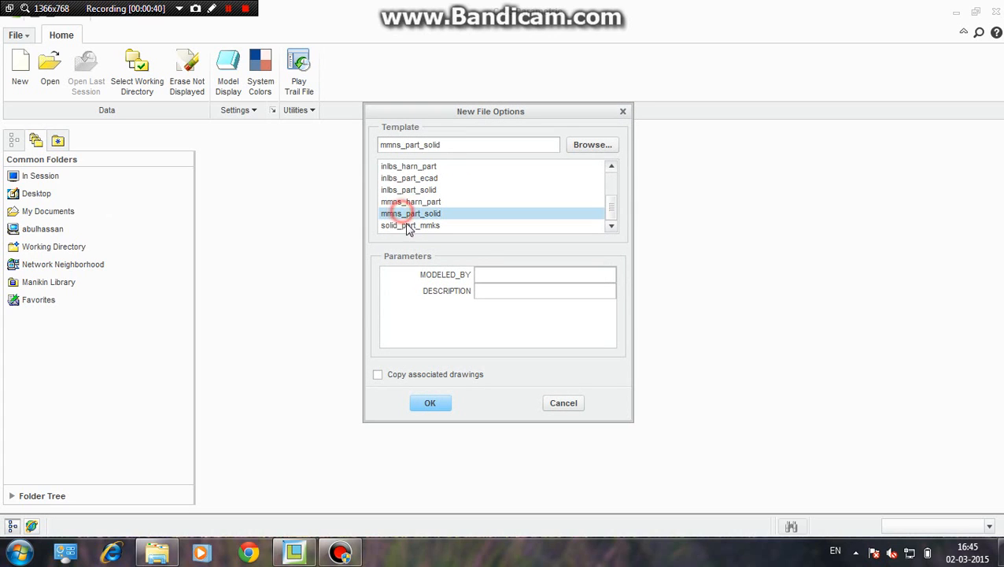
left_click(431, 403)
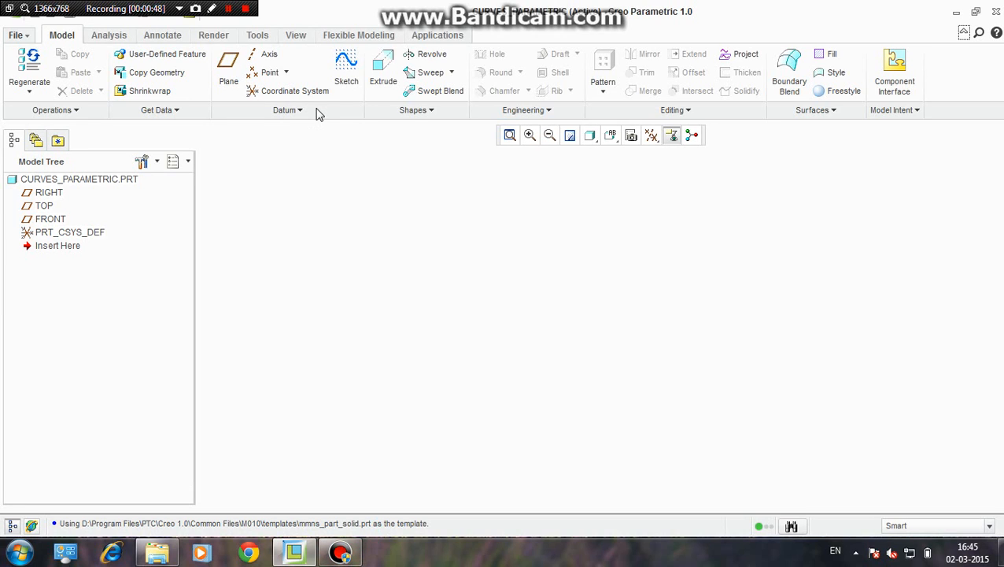
left_click(300, 111)
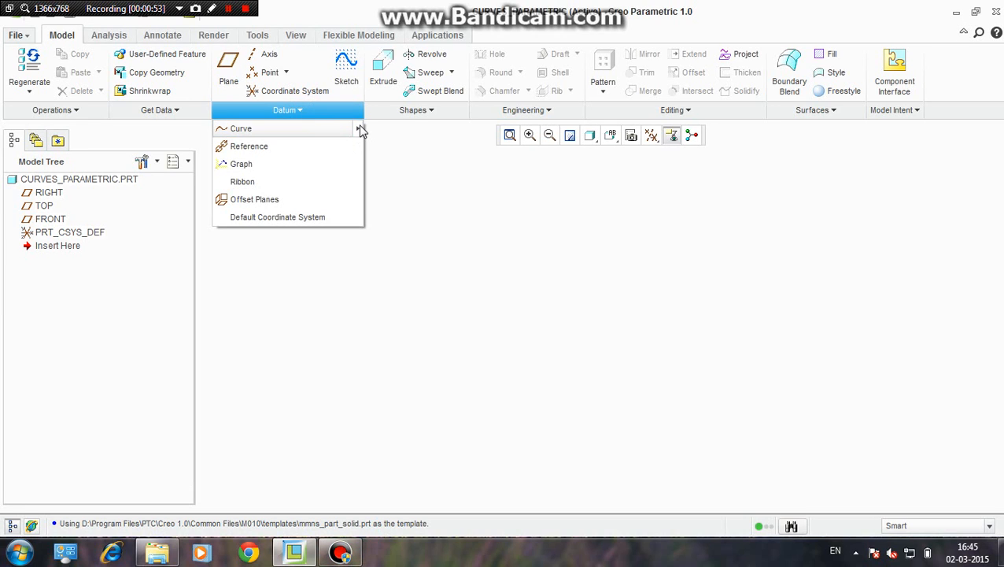
left_click(473, 249)
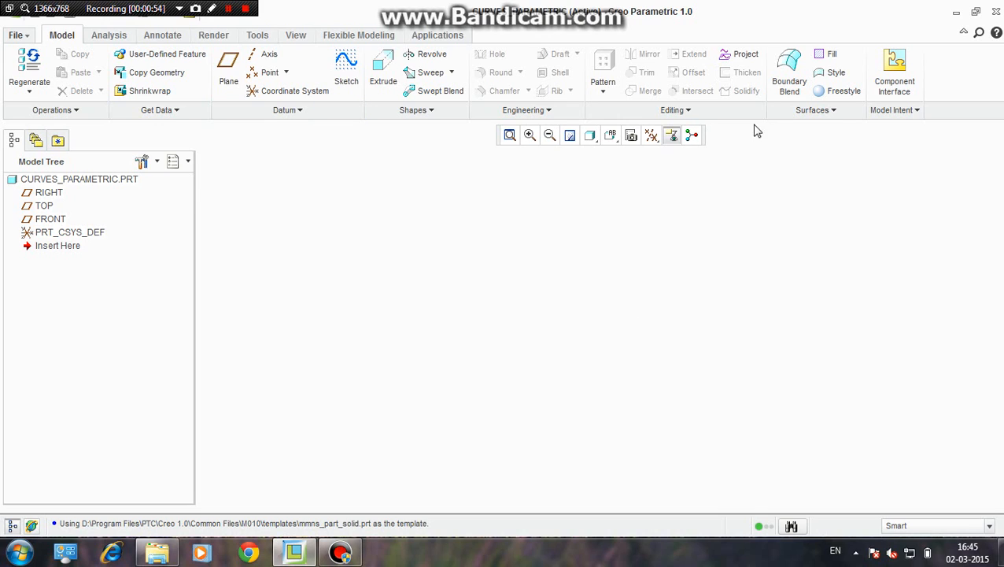
Turn on the display of all datum axes, points, coordinate systems and planes, along with the spin center
left_click(651, 137)
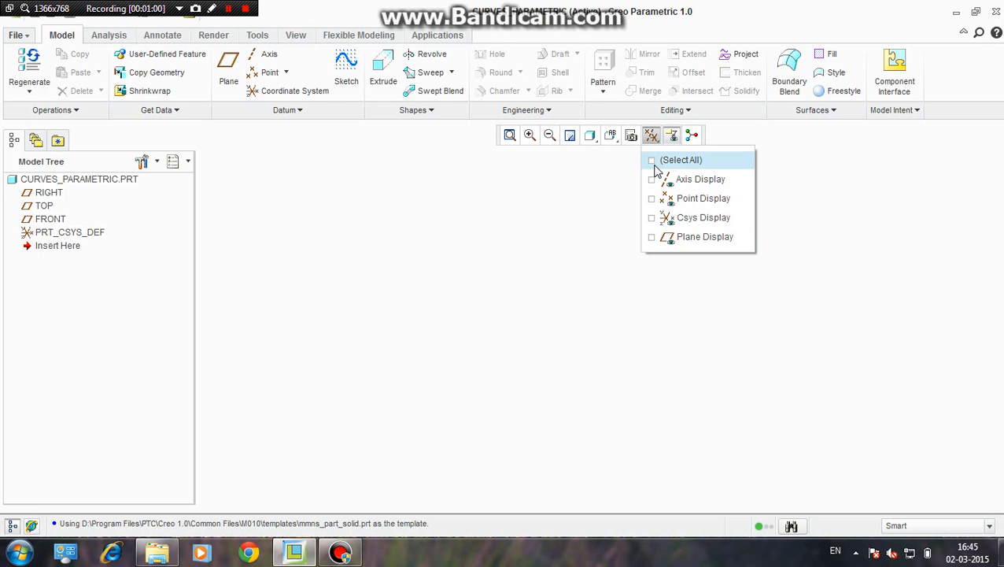
left_click(652, 161)
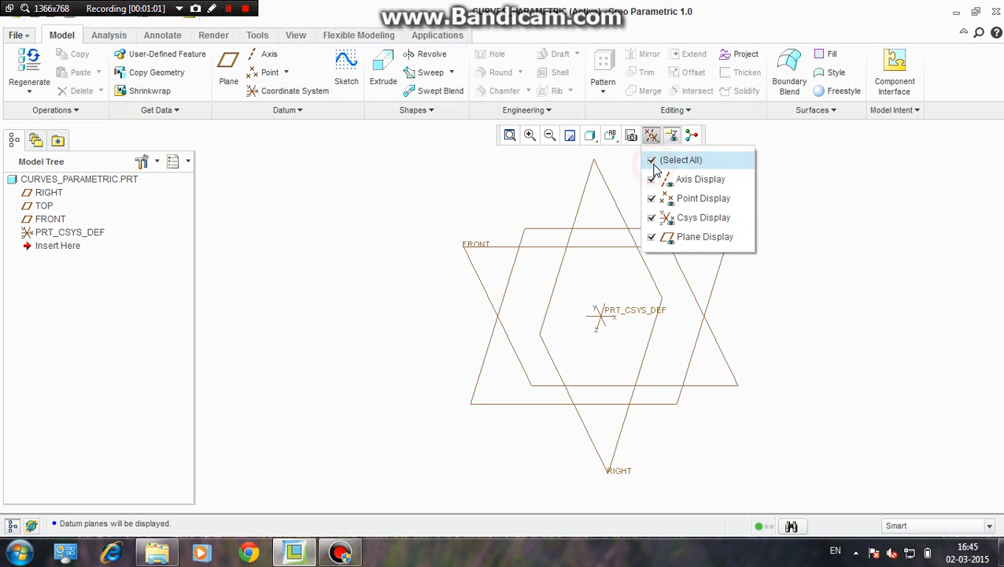
left_click(460, 179)
scroll(619, 255, "up", 1)
scroll(616, 255, "down", 2)
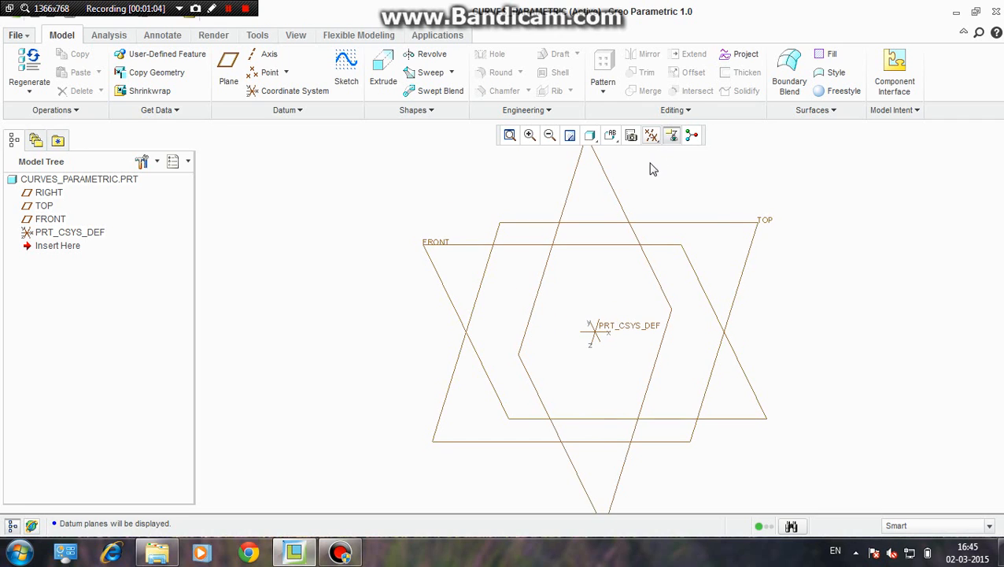
left_click(692, 136)
scroll(594, 347, "up", 3)
scroll(601, 318, "down", 2)
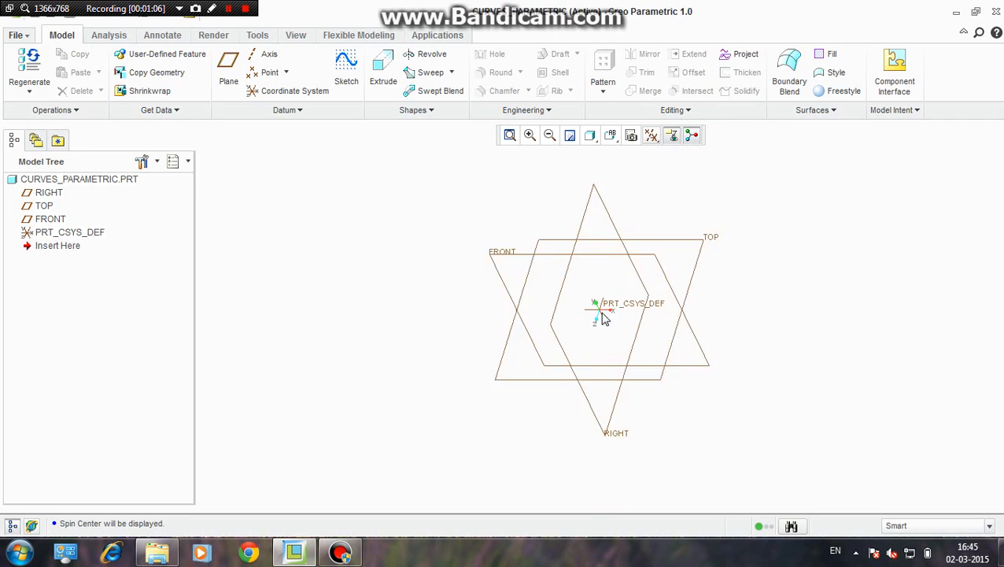
Start a Curve from Equation feature using the Cartesian coordinate type
left_click(298, 111)
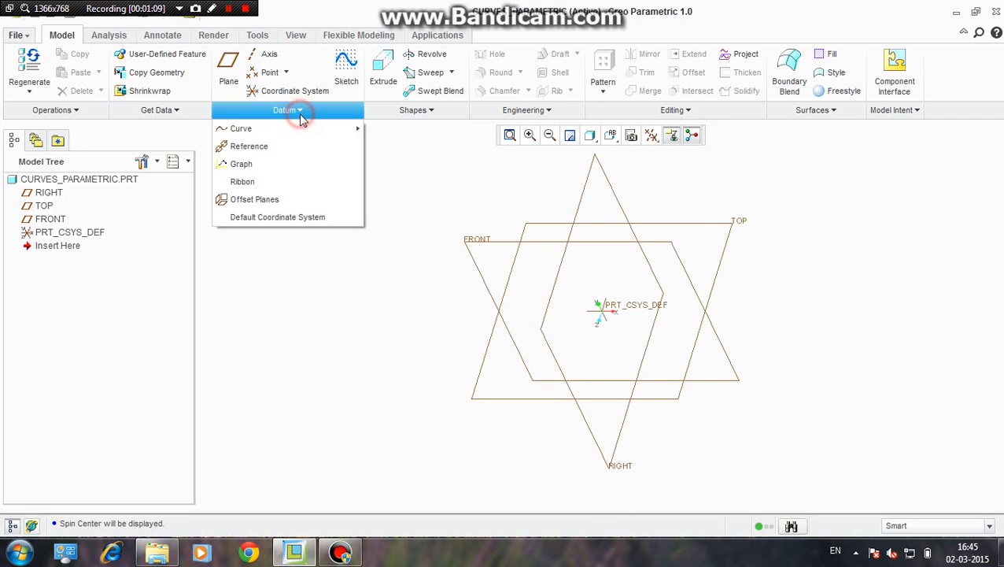
mouse_move(355, 129)
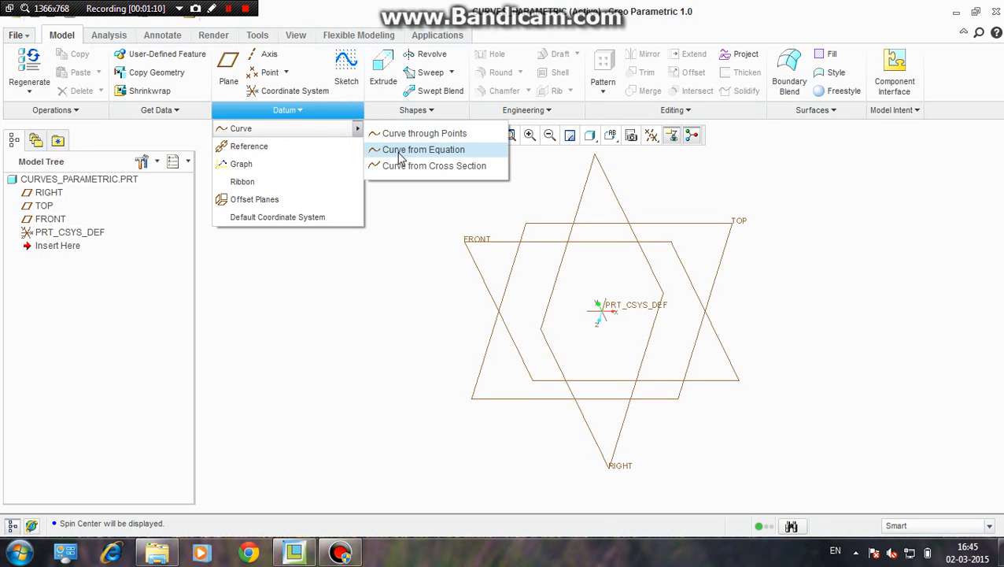
left_click(400, 151)
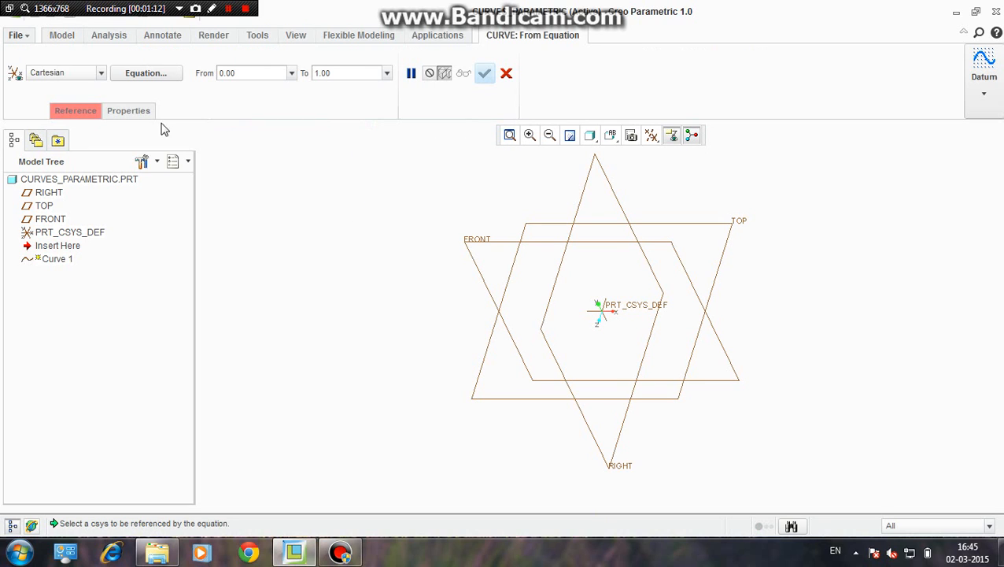
scroll(491, 253, "up", 2)
scroll(509, 251, "down", 4)
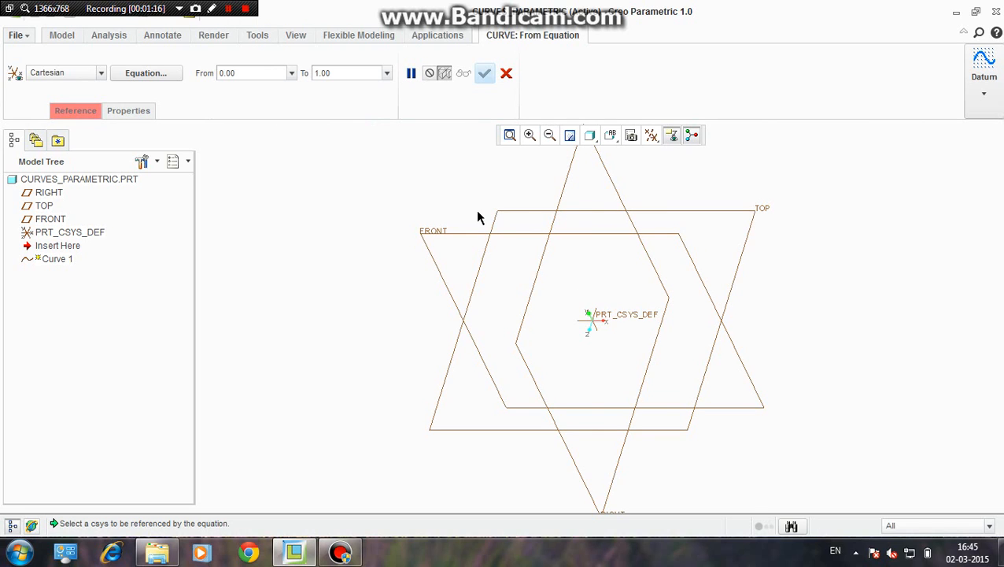
scroll(399, 238, "up", 2)
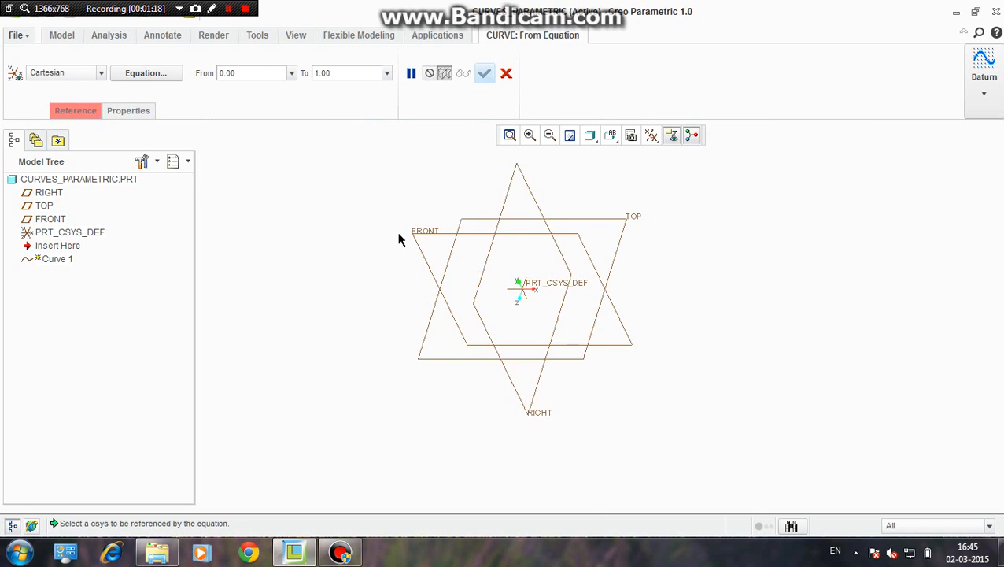
scroll(405, 262, "down", 1)
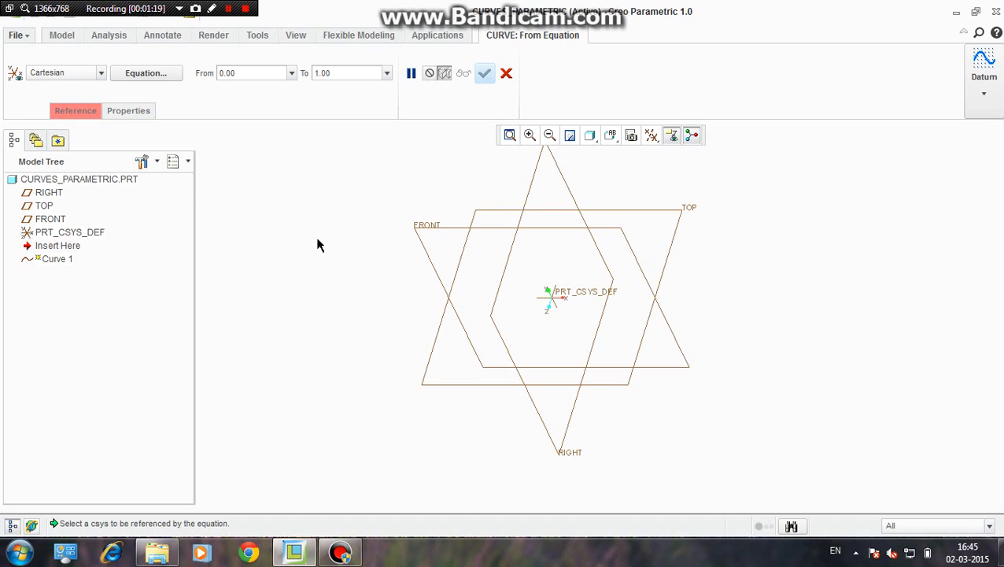
left_click(100, 74)
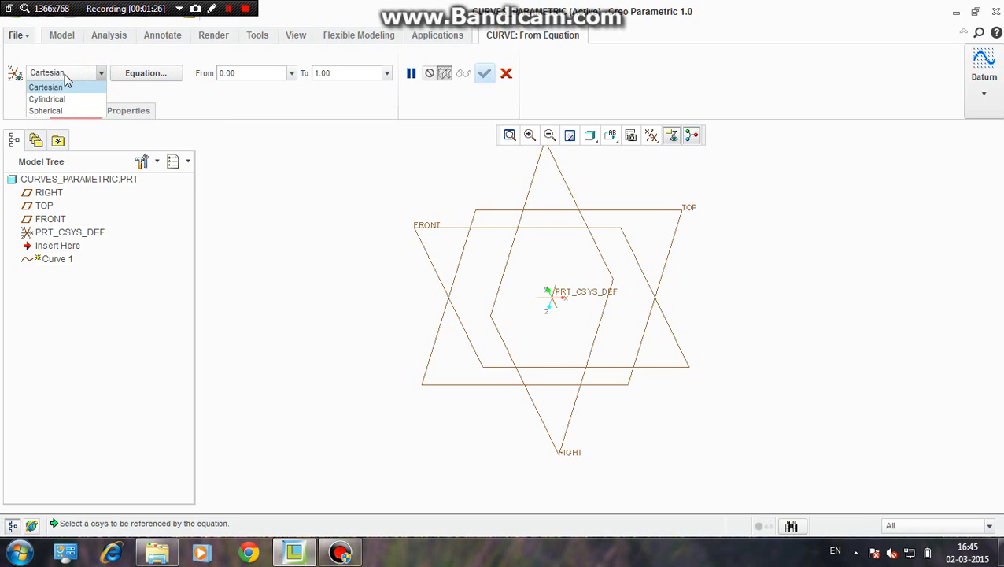
left_click(403, 216)
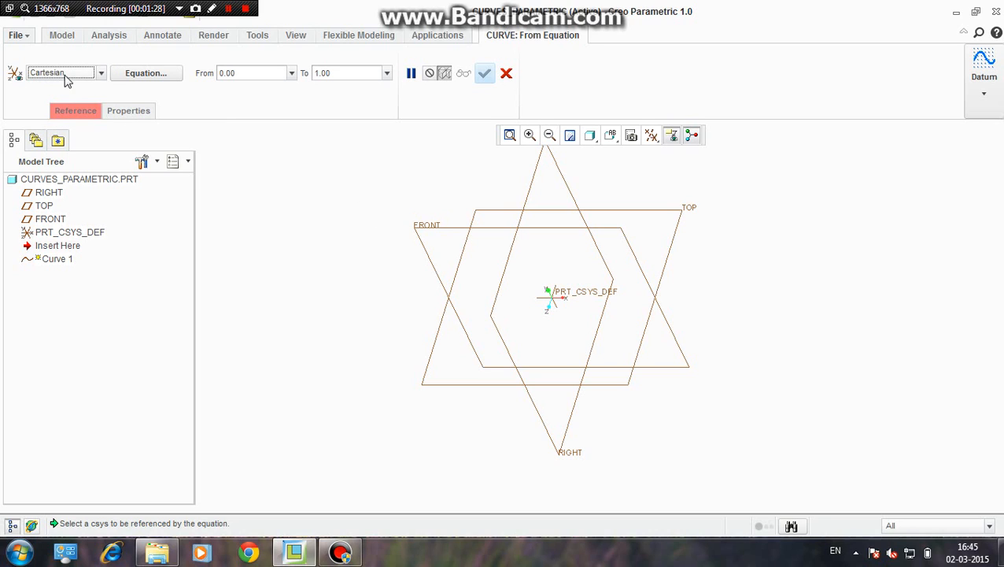
left_click(102, 73)
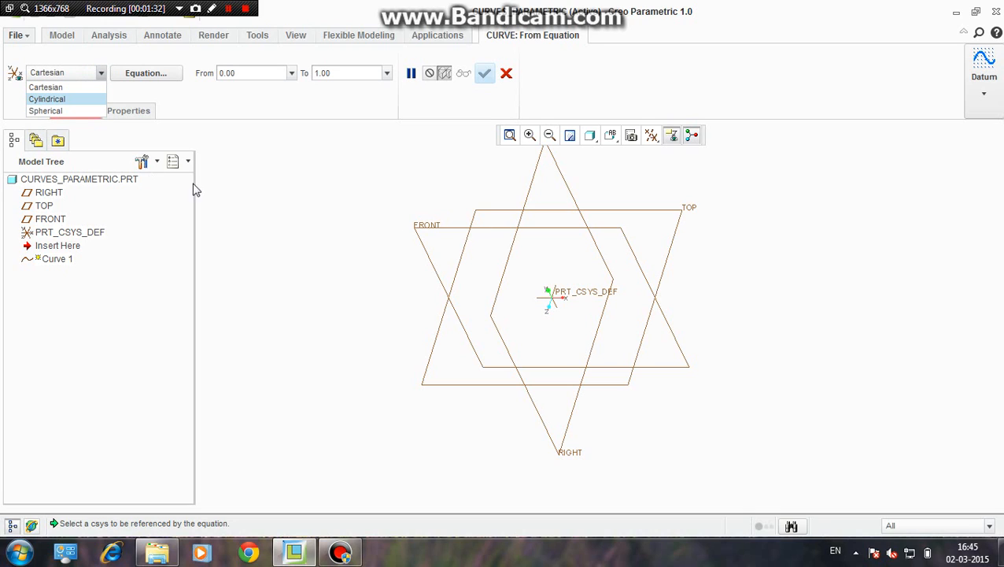
left_click(47, 86)
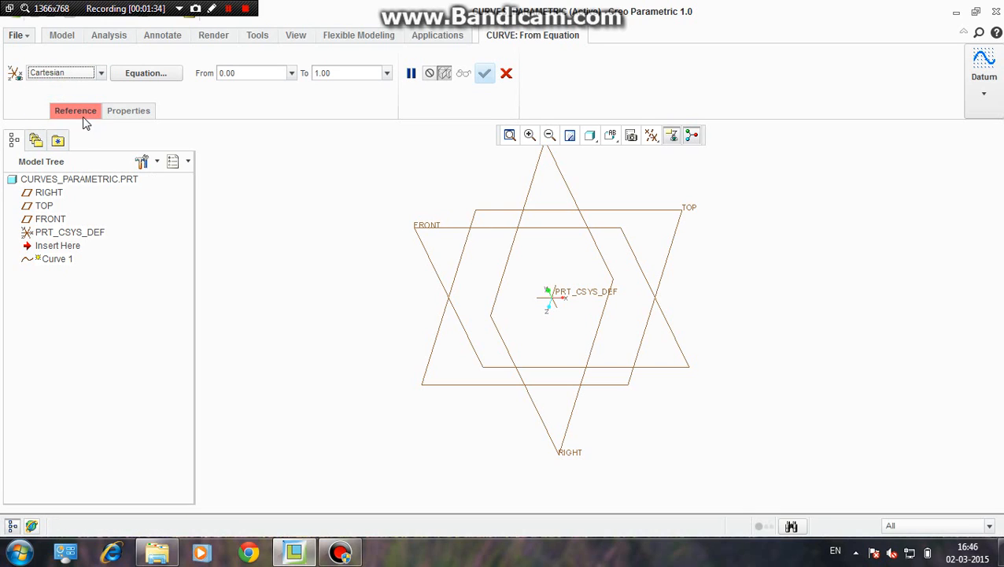
Set the default coordinate system PRT_CSYS_DEF as the curve's reference
left_click(85, 117)
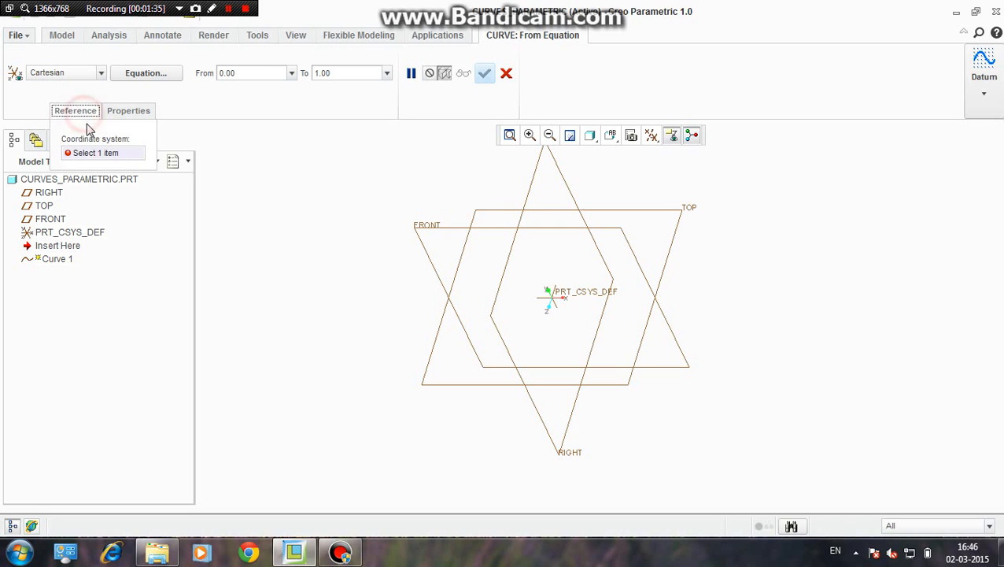
left_click(122, 157)
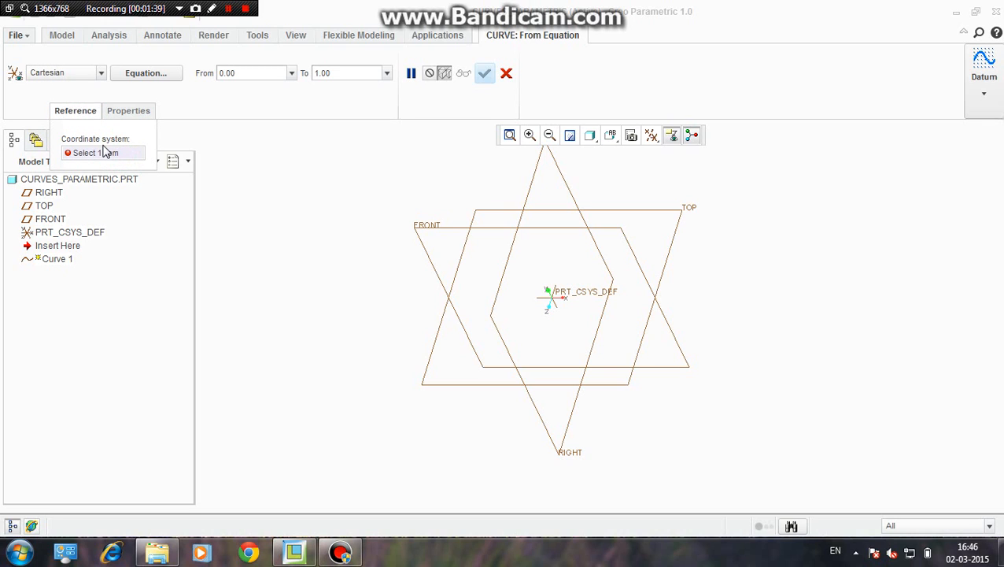
left_click(561, 295)
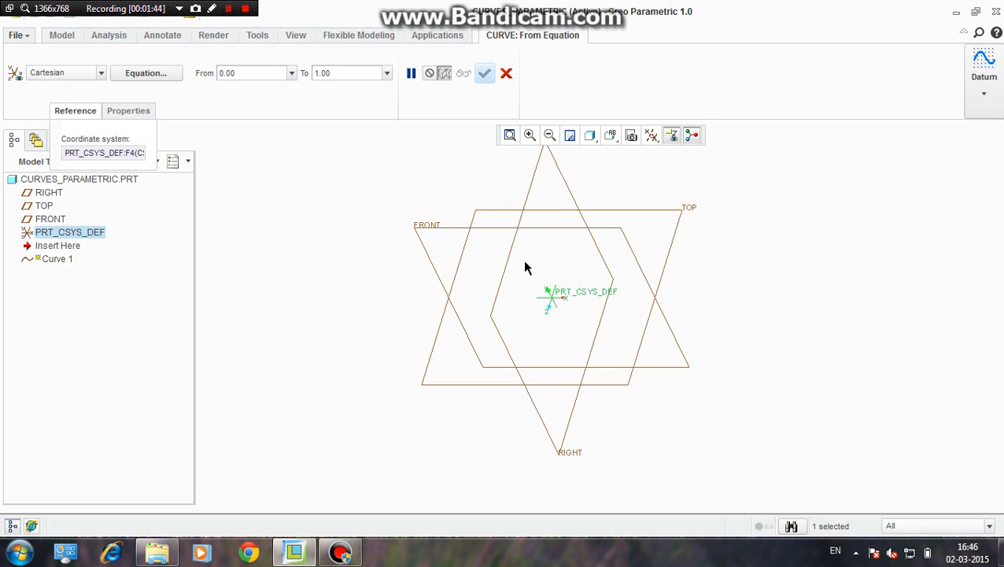
Copy the example circle equations for x, y and z, with radius 4, into the equation editor and align the lines
left_click(147, 75)
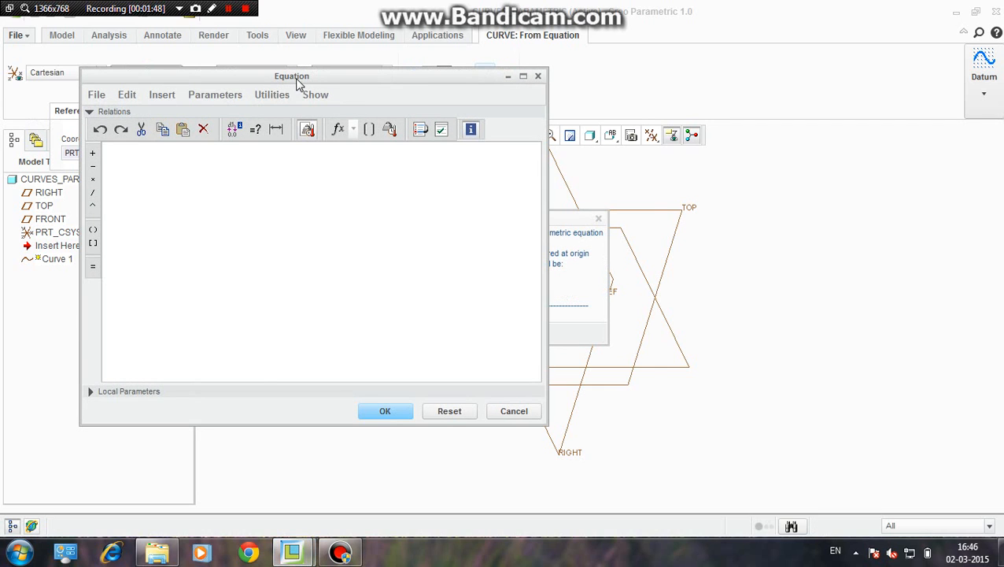
left_click_drag(296, 85, 750, 114)
left_click_drag(448, 219, 267, 138)
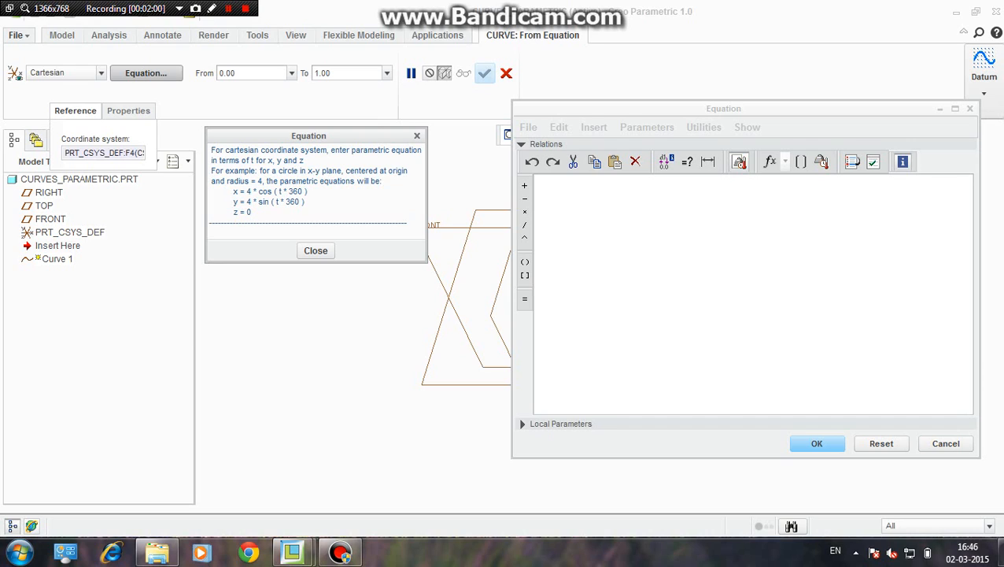
left_click_drag(231, 191, 252, 213)
key("ctrl+c")
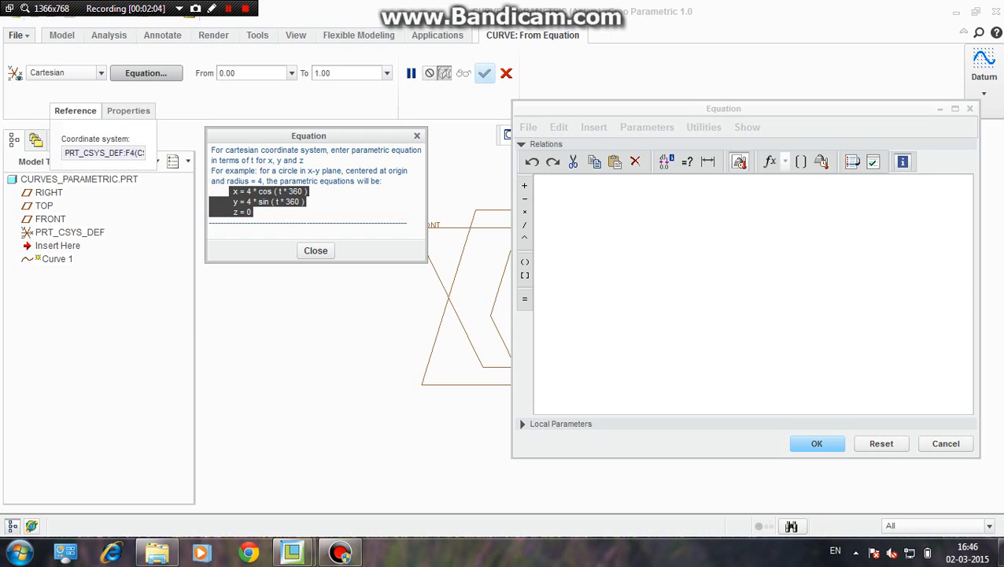
left_click(556, 183)
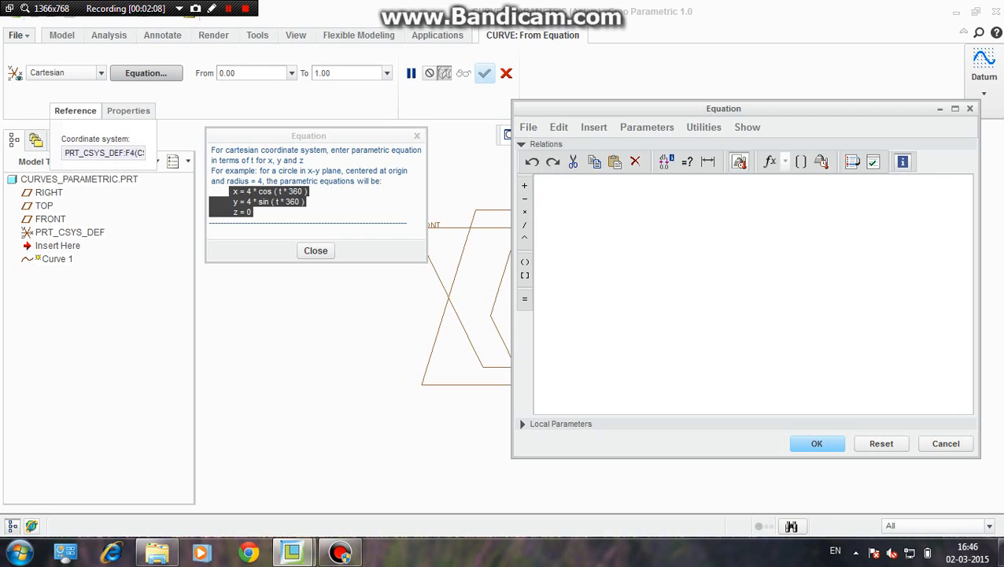
key("ctrl+v")
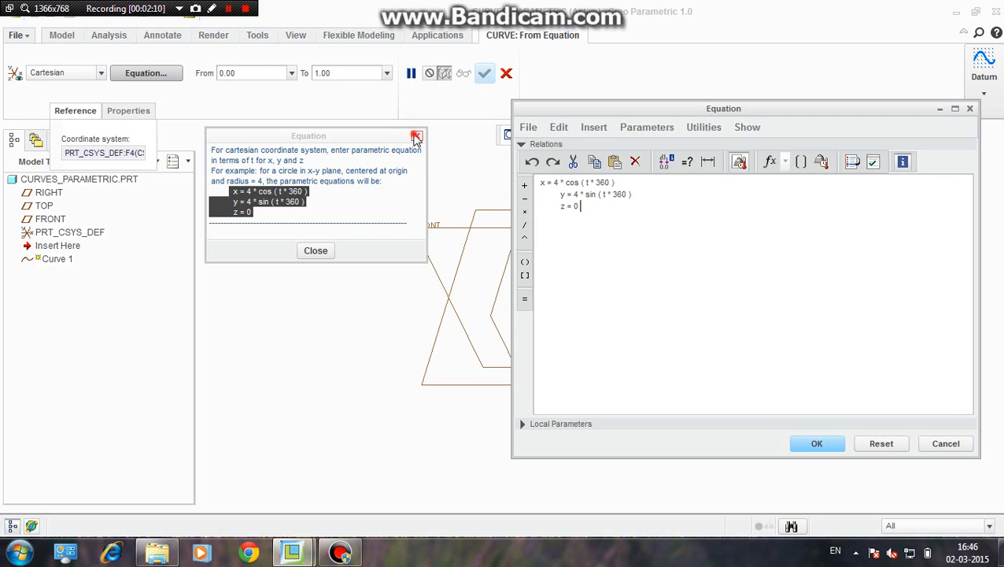
left_click(417, 135)
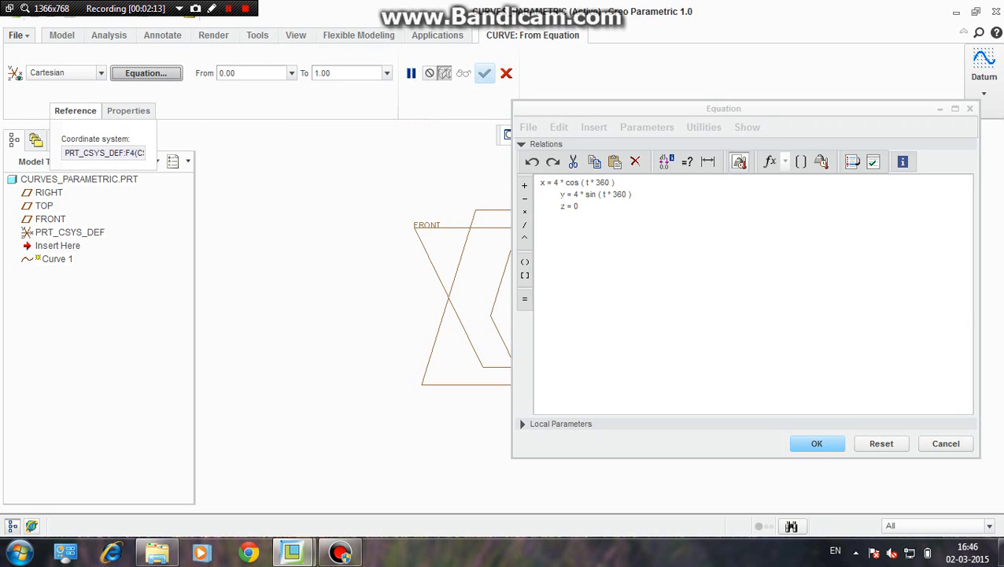
left_click(539, 183)
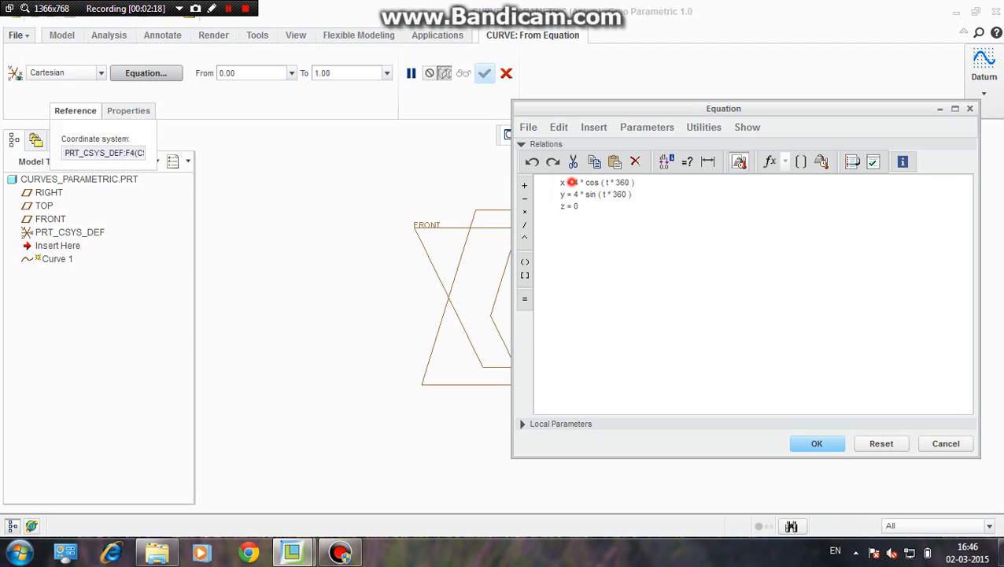
Examine the t * 360 terms in the circle's x and y equations
left_click(570, 181)
left_click(604, 182)
double_click(606, 182)
left_click(707, 198)
left_click_drag(605, 182, 631, 182)
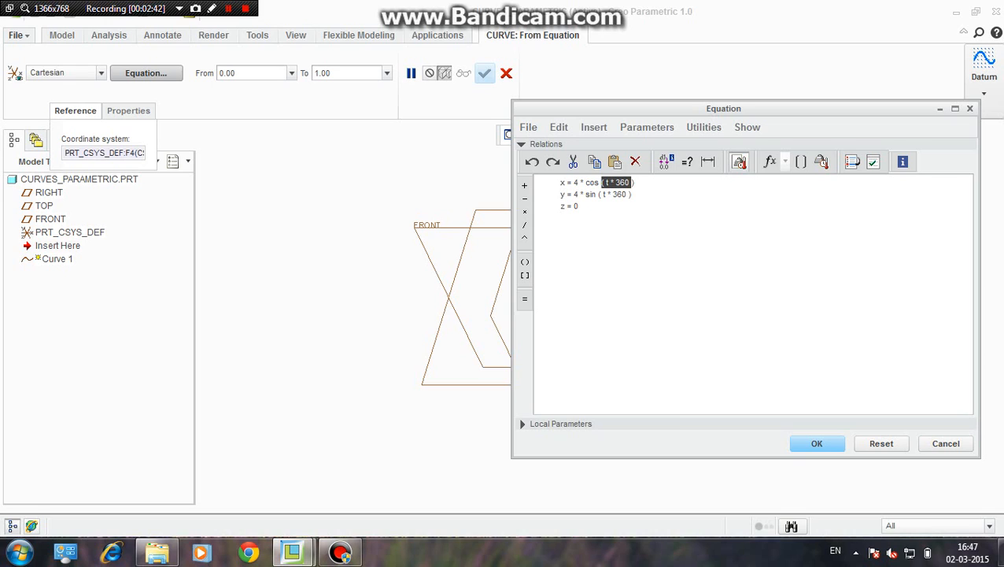
left_click(229, 8)
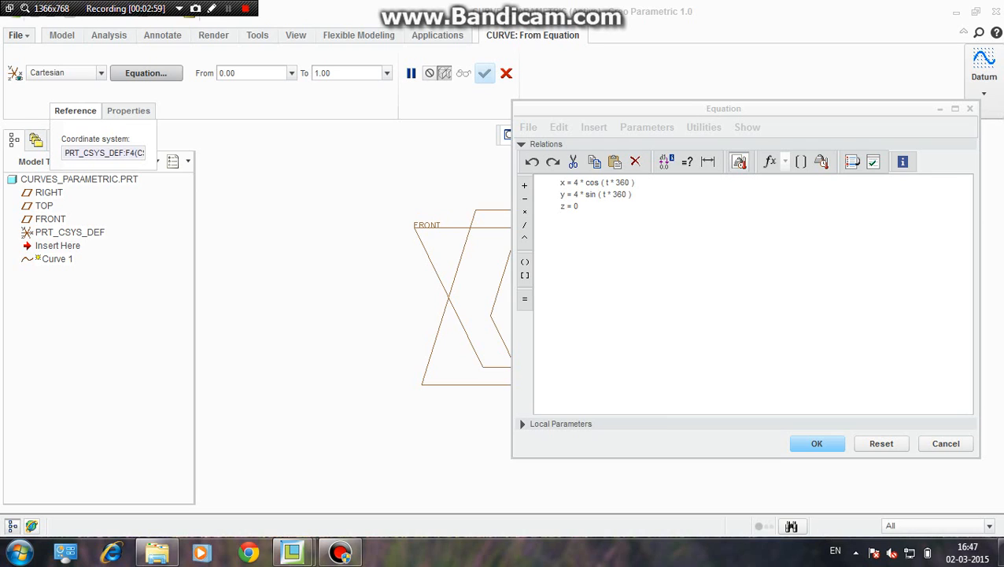
left_click(602, 194)
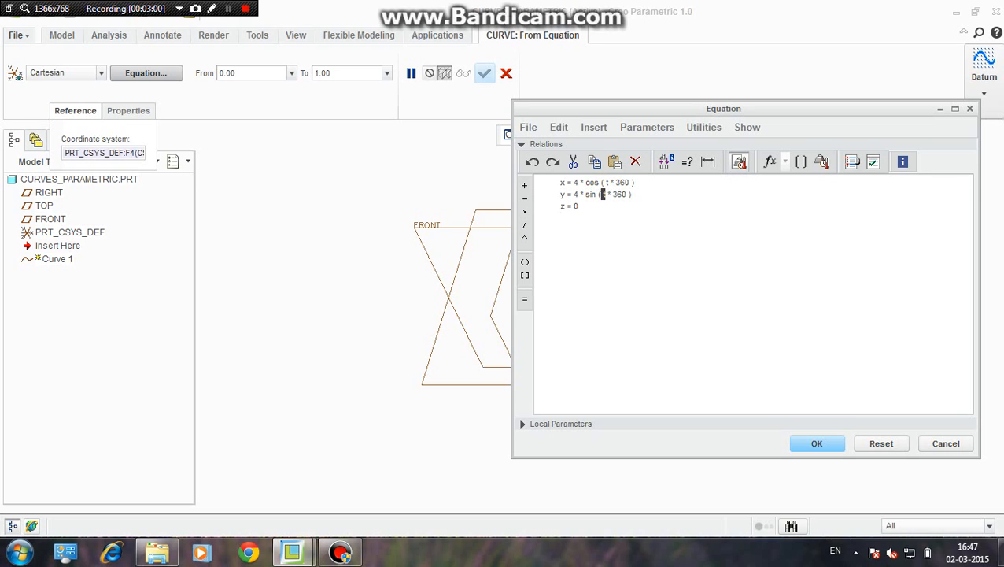
Review the x and y expressions in the equation editor and apply the circle equations to the curve
left_click_drag(628, 195, 601, 195)
left_click_drag(573, 194, 627, 194)
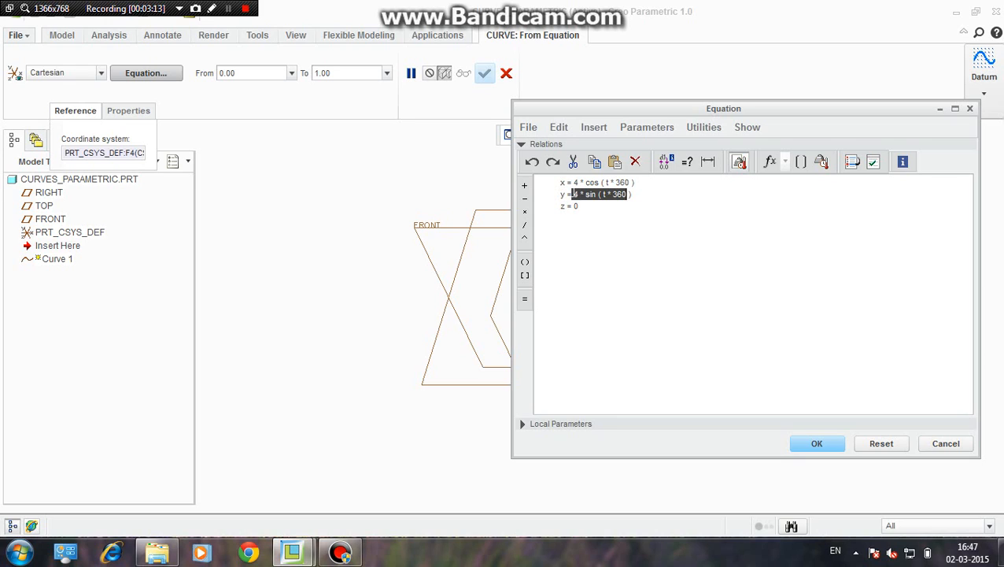
left_click_drag(574, 183, 633, 182)
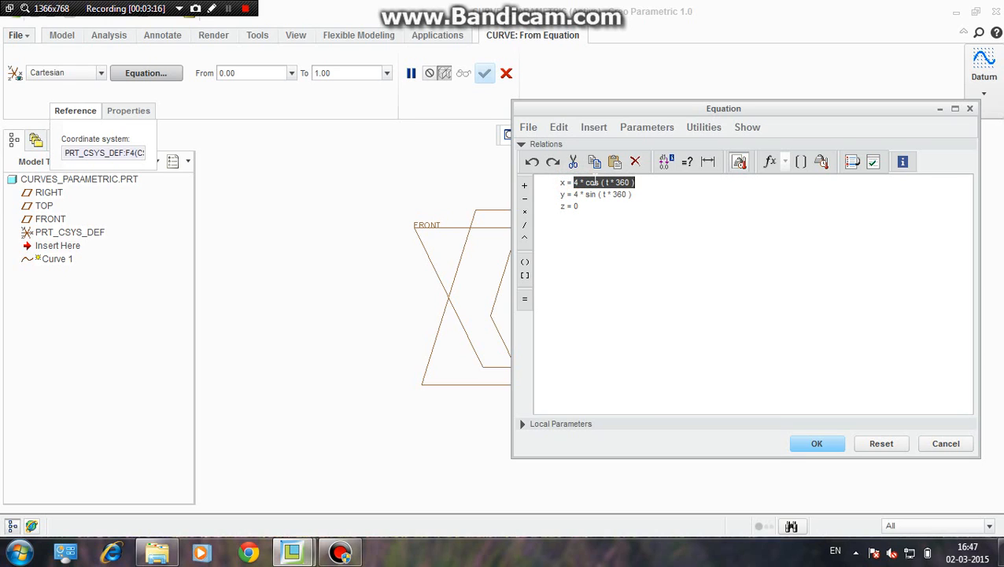
scroll(336, 265, "up", 4)
scroll(494, 298, "down", 2)
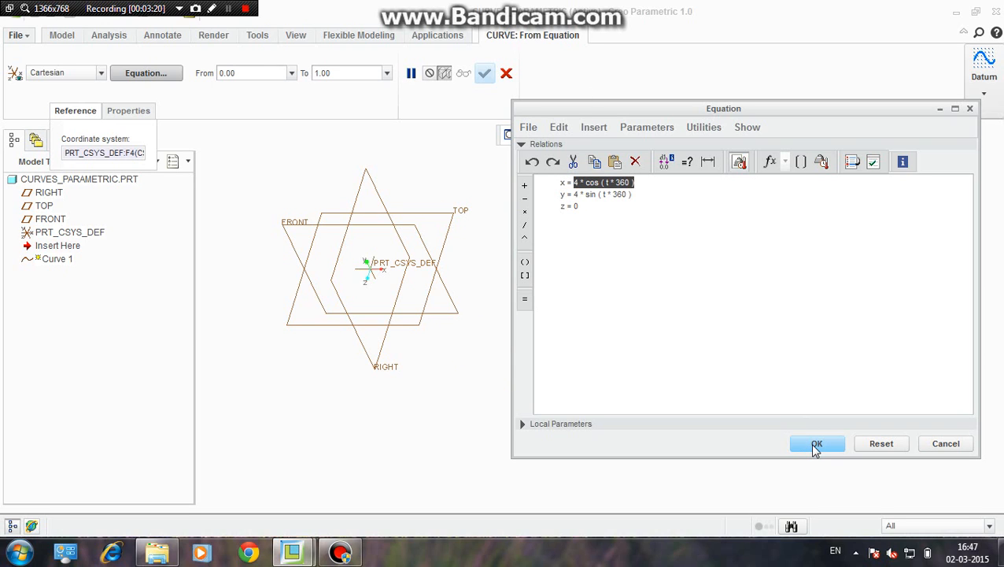
left_click(825, 443)
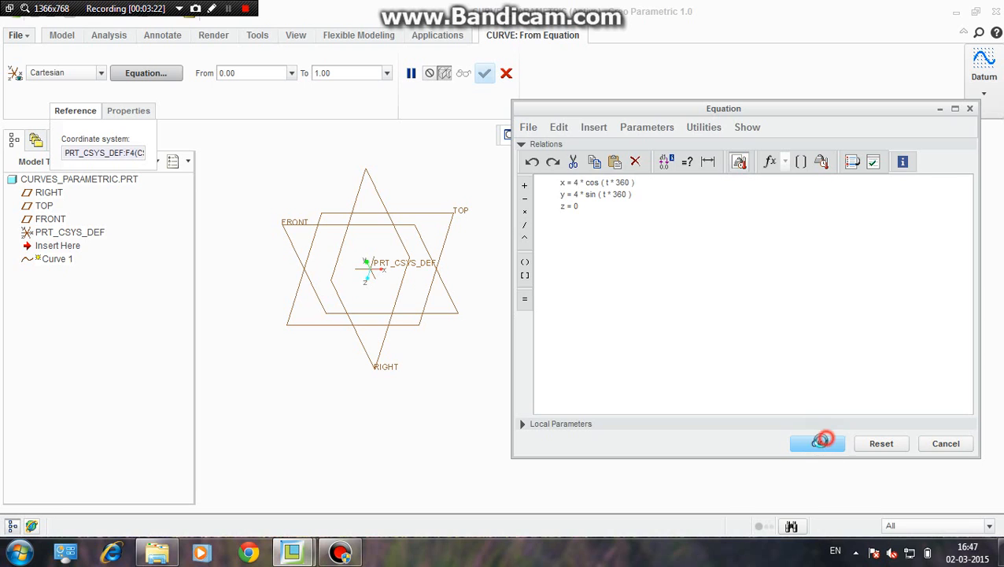
Show the circle in the default orientation, and face it with the FRONT saved view
left_click(608, 139)
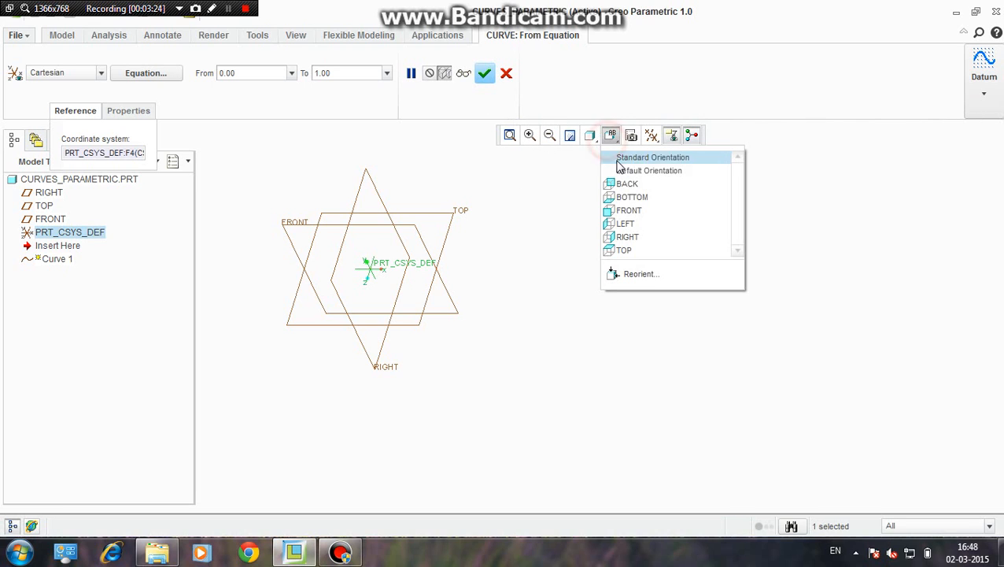
left_click(629, 170)
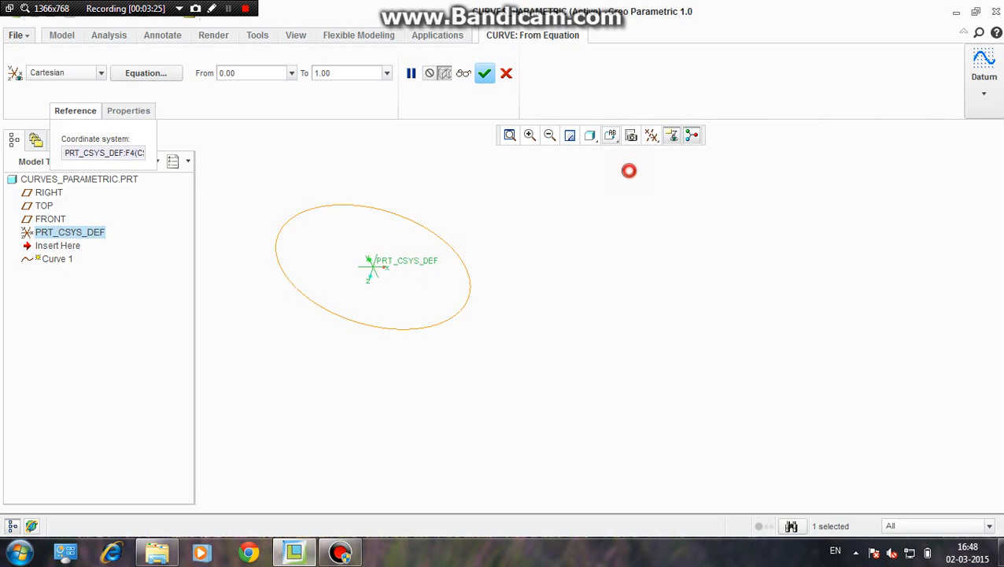
left_click(610, 135)
left_click(634, 211)
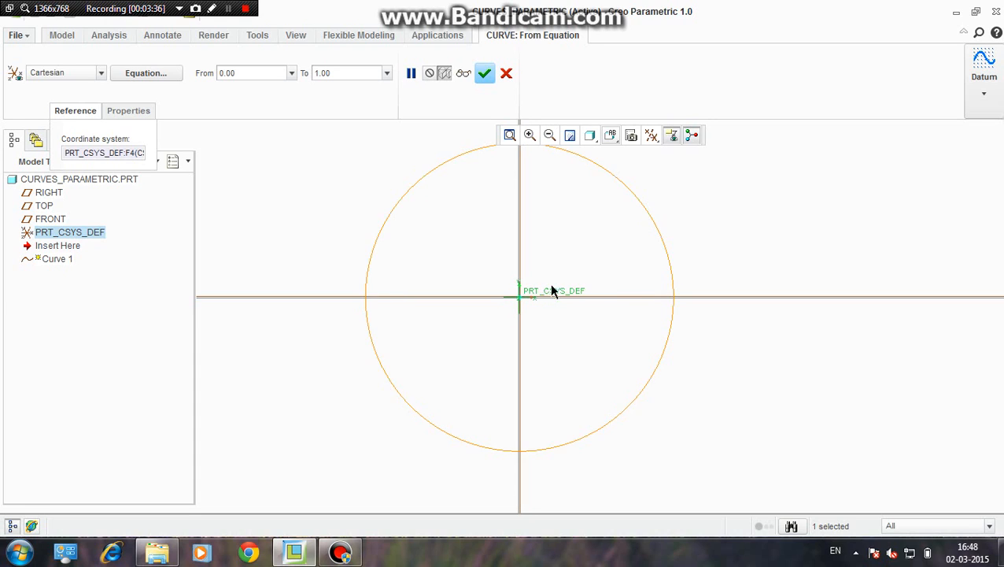
scroll(543, 290, "down", 2)
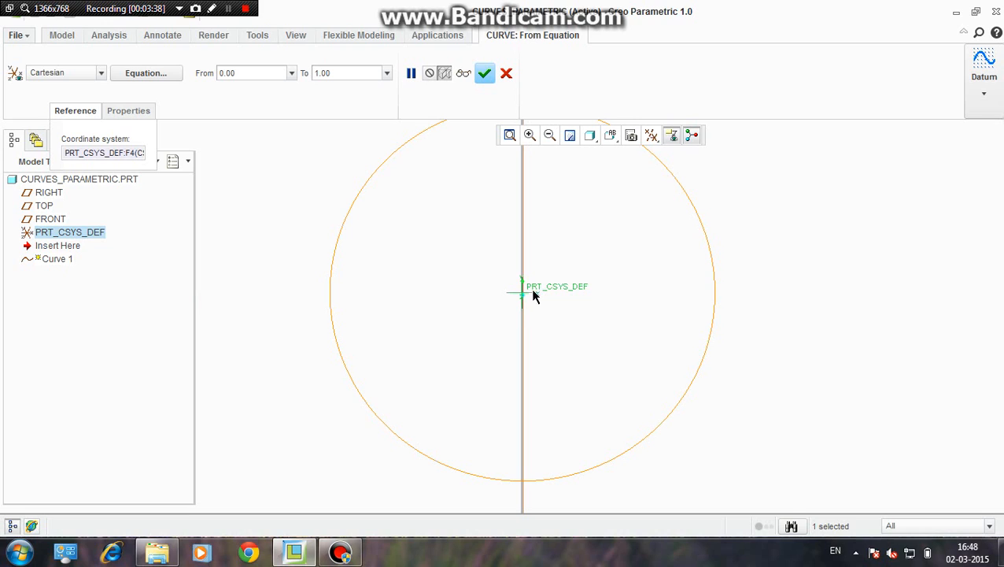
Turn off all datum display and reapply the FRONT saved view to the circle
left_click(653, 136)
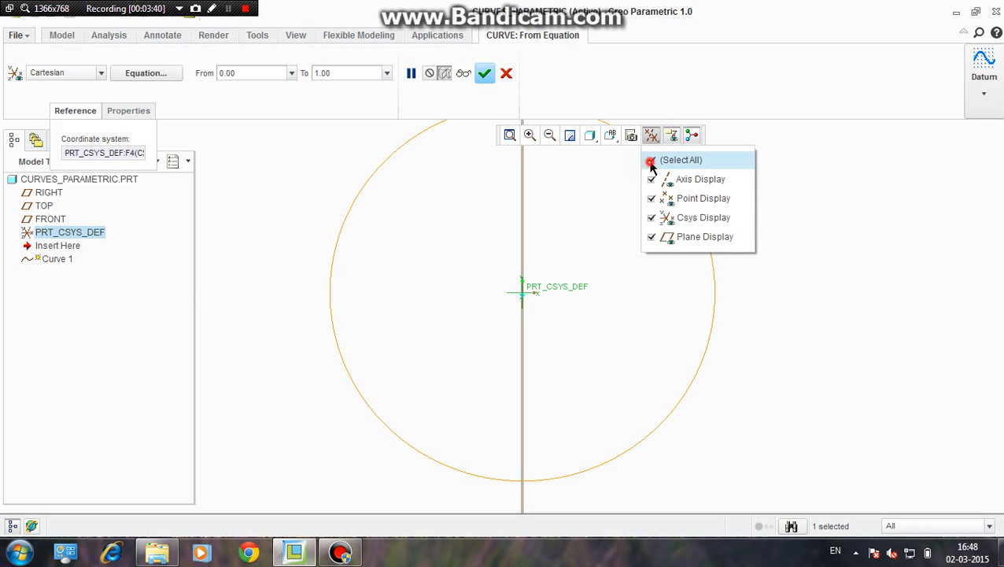
left_click(650, 161)
left_click(612, 137)
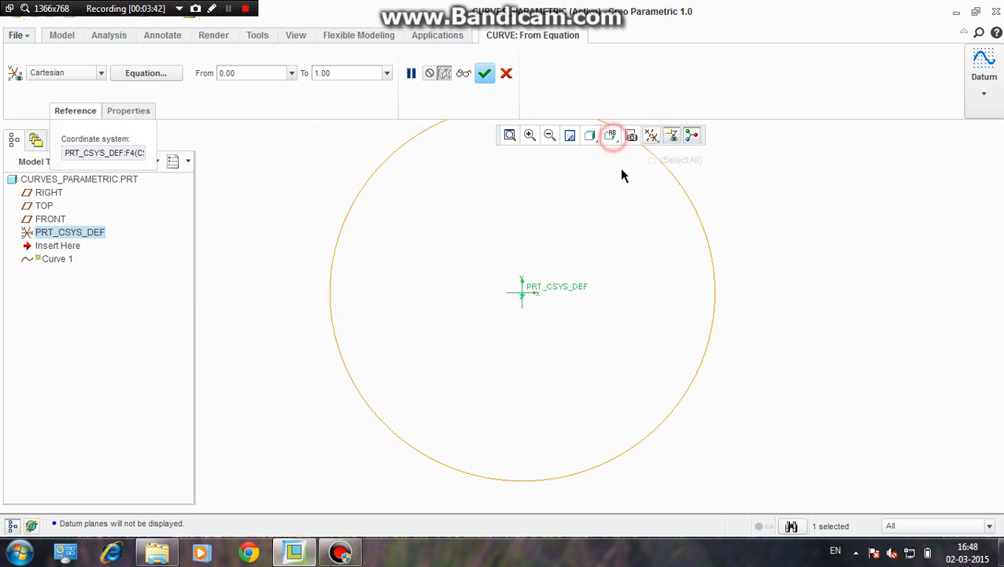
left_click(629, 207)
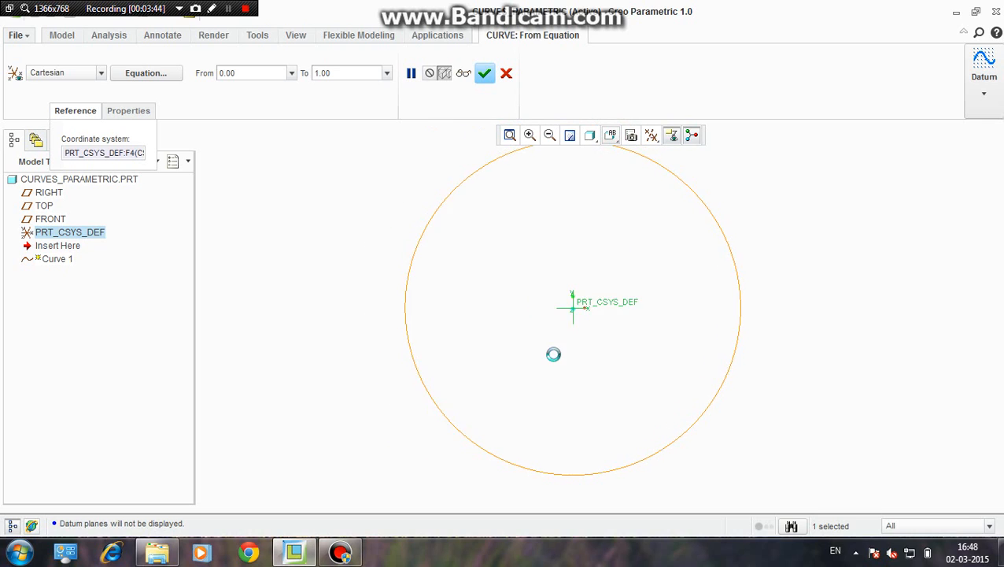
scroll(606, 330, "down", 3)
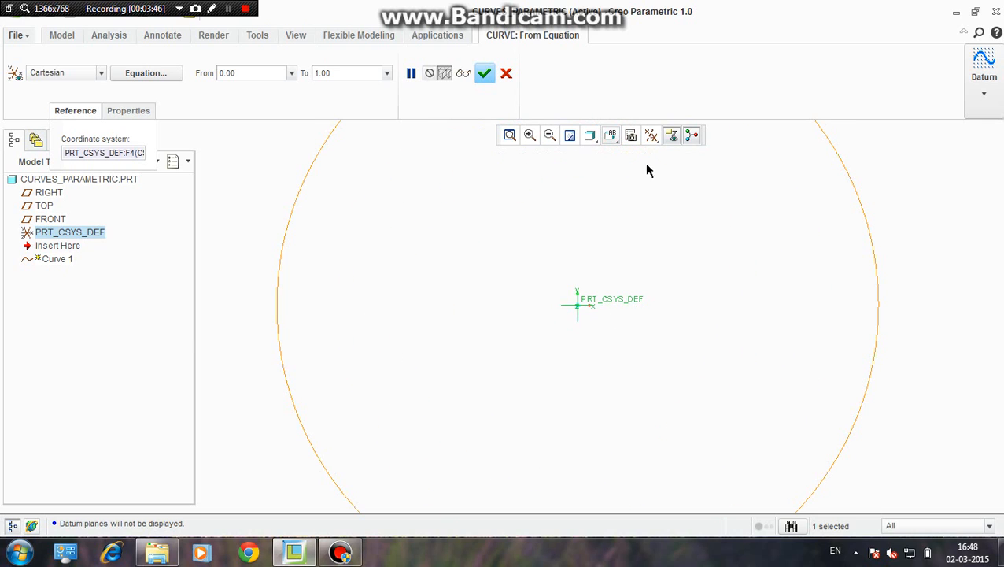
scroll(586, 305, "up", 2)
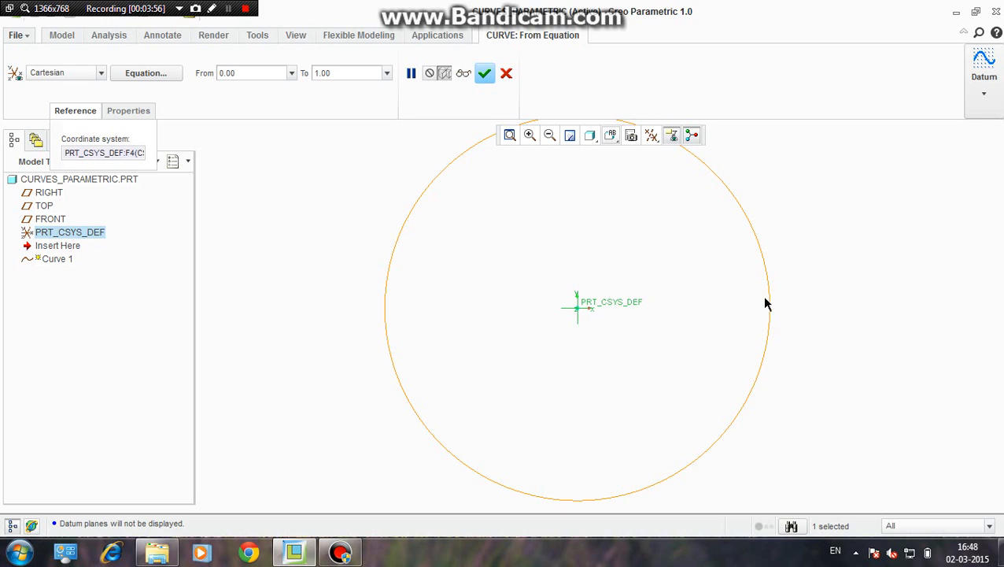
scroll(766, 304, "down", 1)
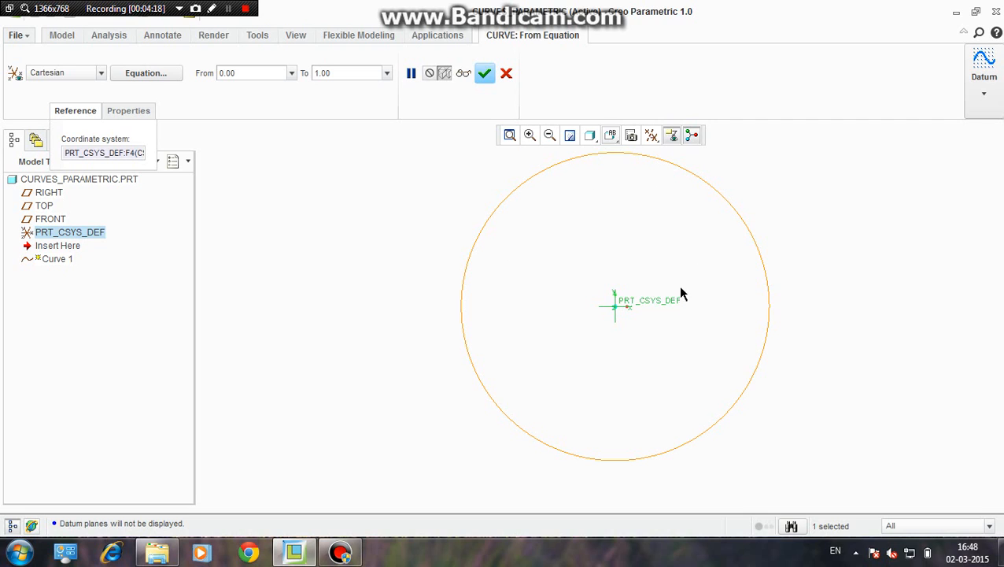
Set the angle multiplier of t to 90 in both the x and y equations and apply them
left_click(143, 74)
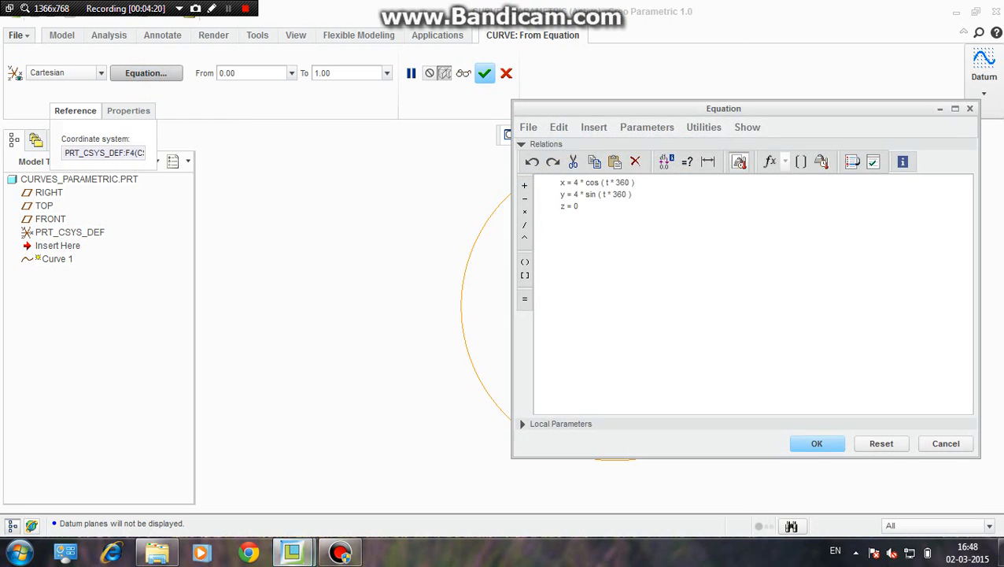
scroll(374, 272, "up", 6)
scroll(481, 296, "down", 2)
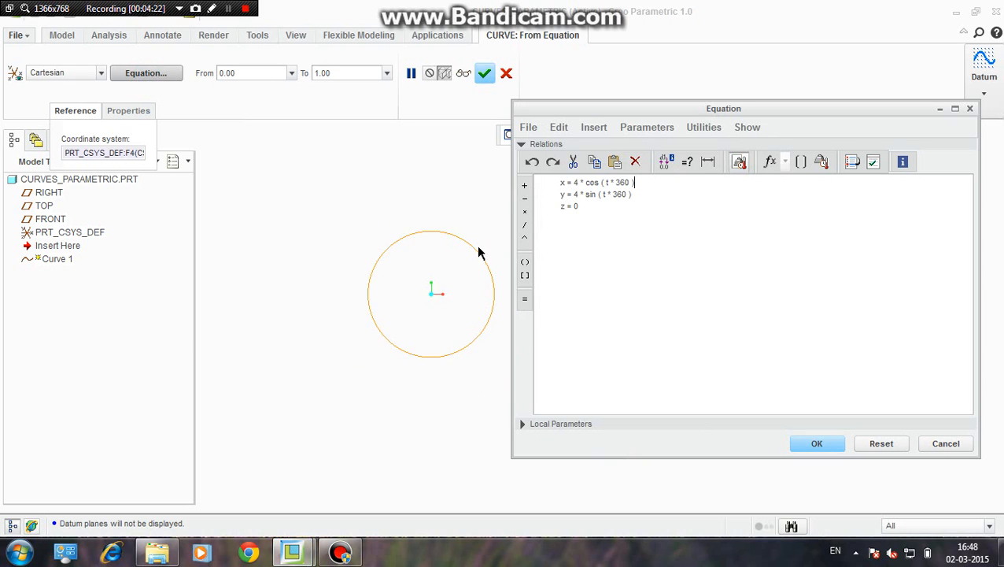
scroll(480, 252, "down", 2)
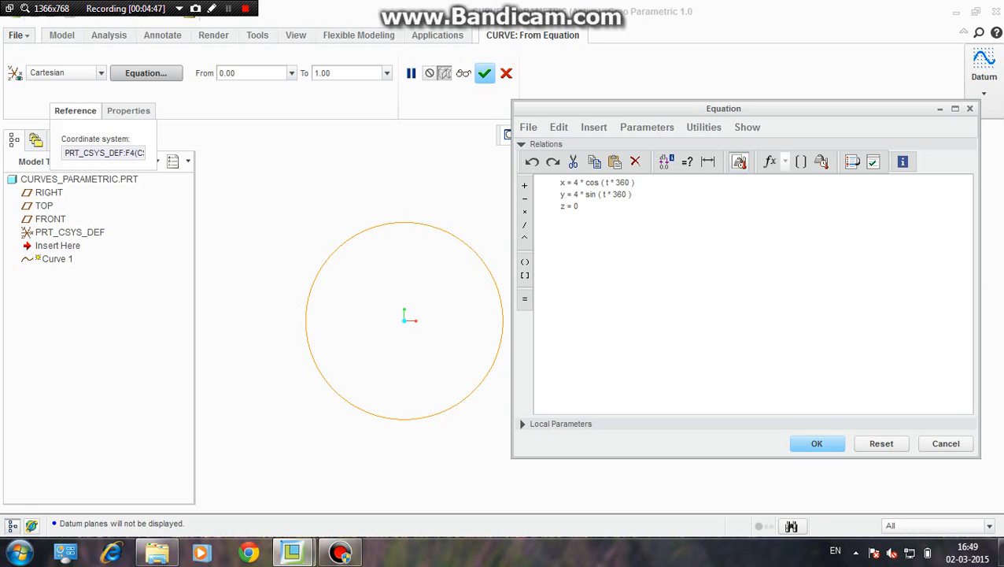
double_click(622, 182)
type("90")
double_click(620, 193)
type("90")
left_click(815, 444)
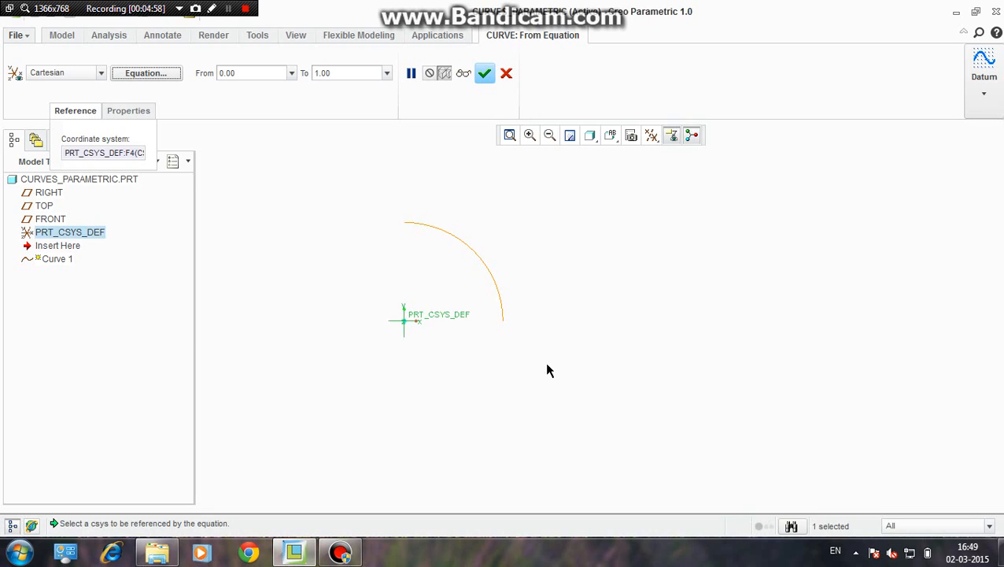
Set the angle multiplier of t to 180 in both the x and y equations and apply them
left_click(162, 75)
scroll(288, 406, "up", 2)
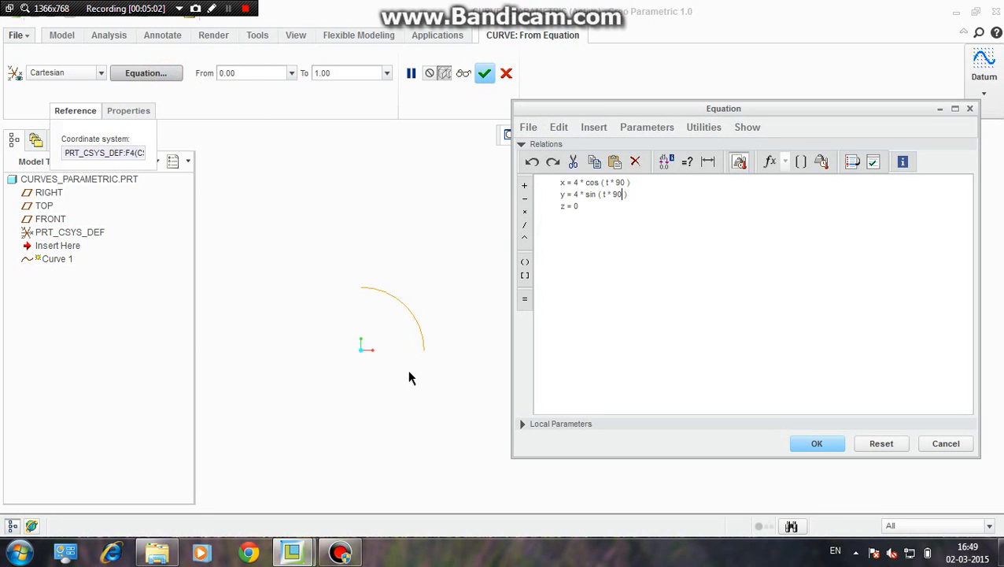
scroll(406, 369, "down", 1)
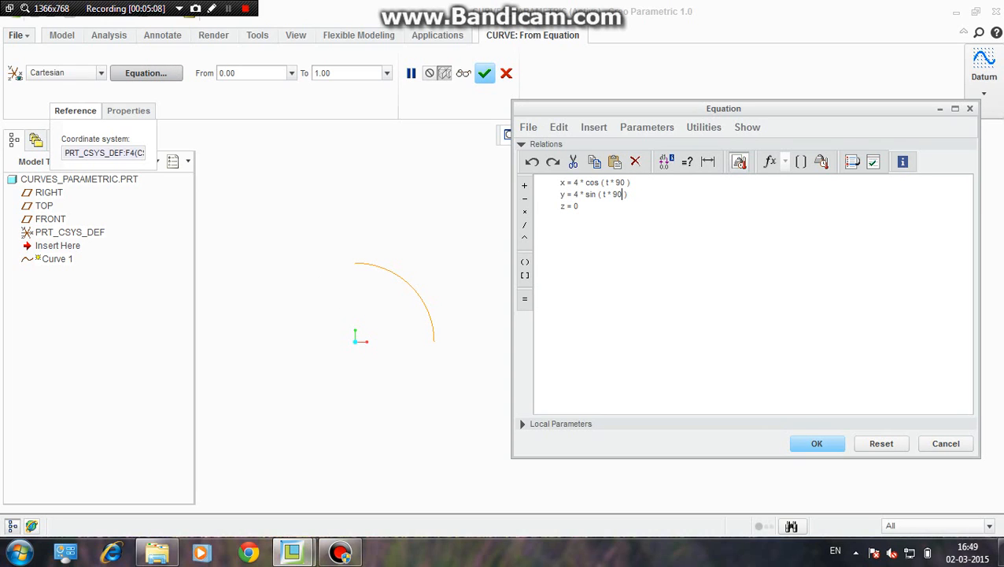
left_click(229, 8)
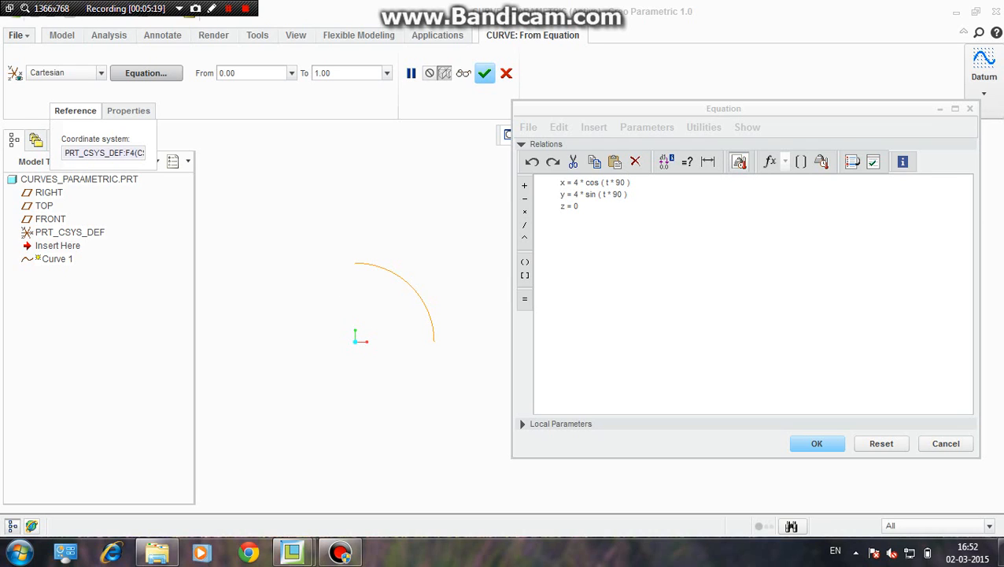
left_click(623, 182)
key("BackSpace")
key("BackSpace")
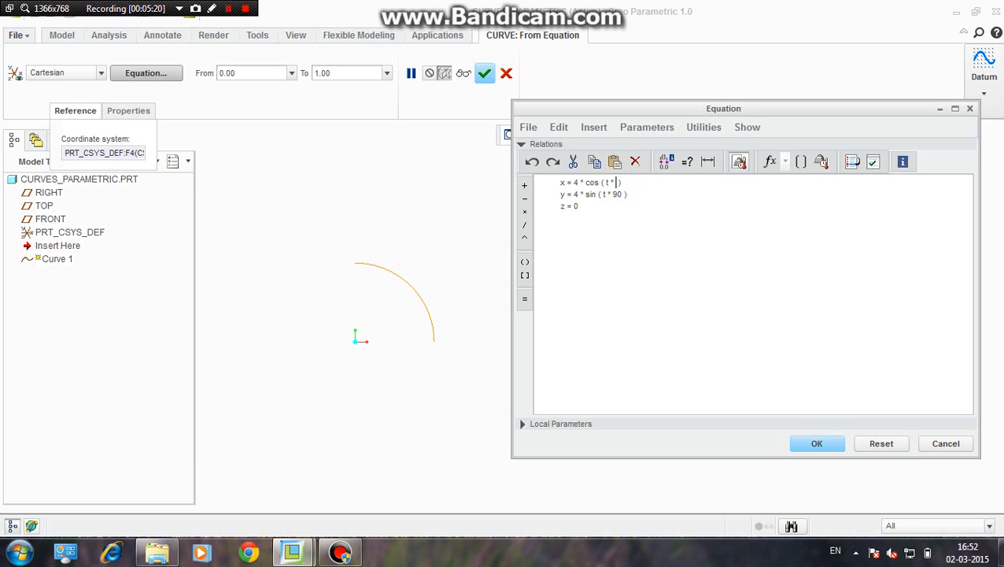
type("180")
double_click(617, 194)
type("180")
left_click(813, 447)
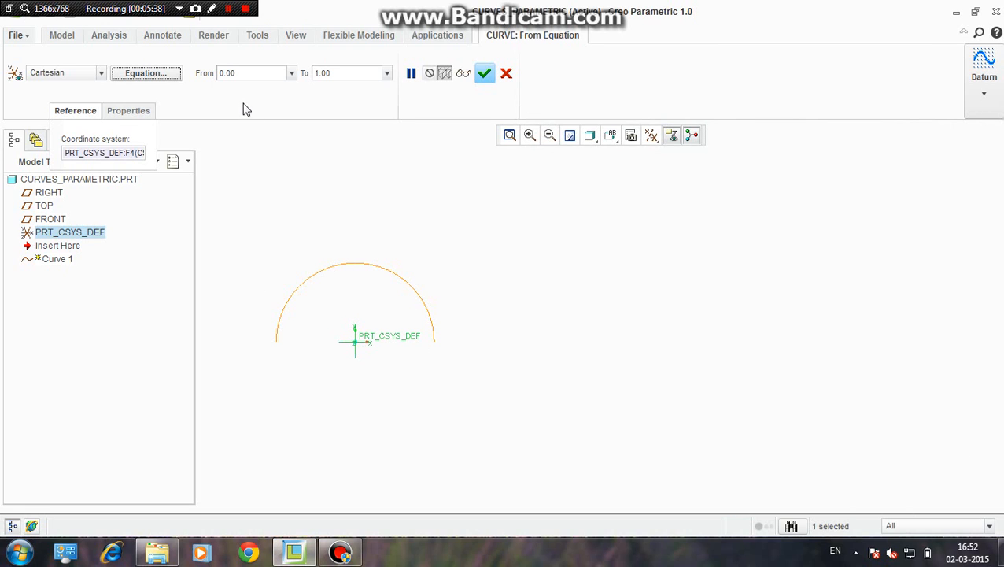
Set the lower limit of the curve's variable t to 0.5
left_click(253, 72)
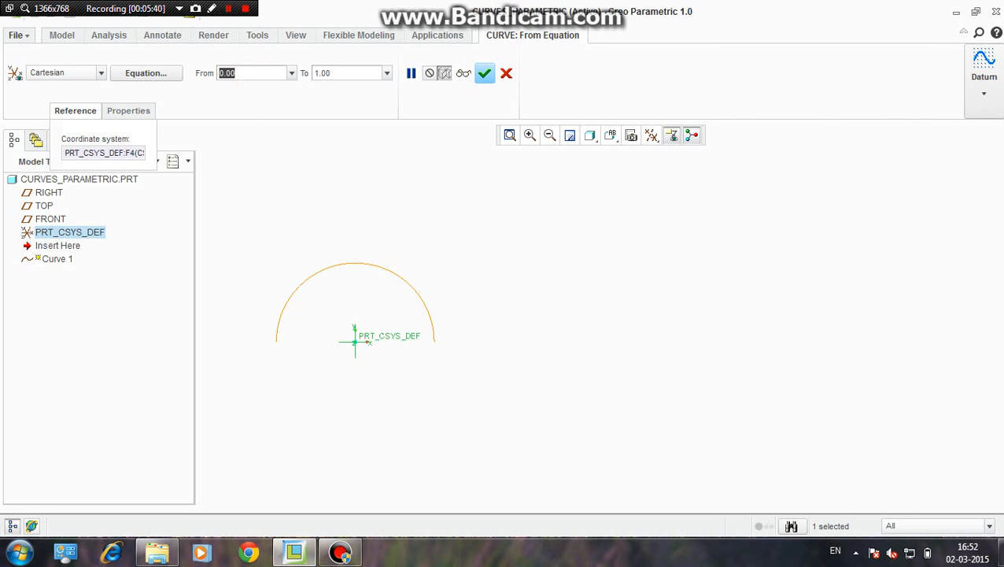
key("BackSpace")
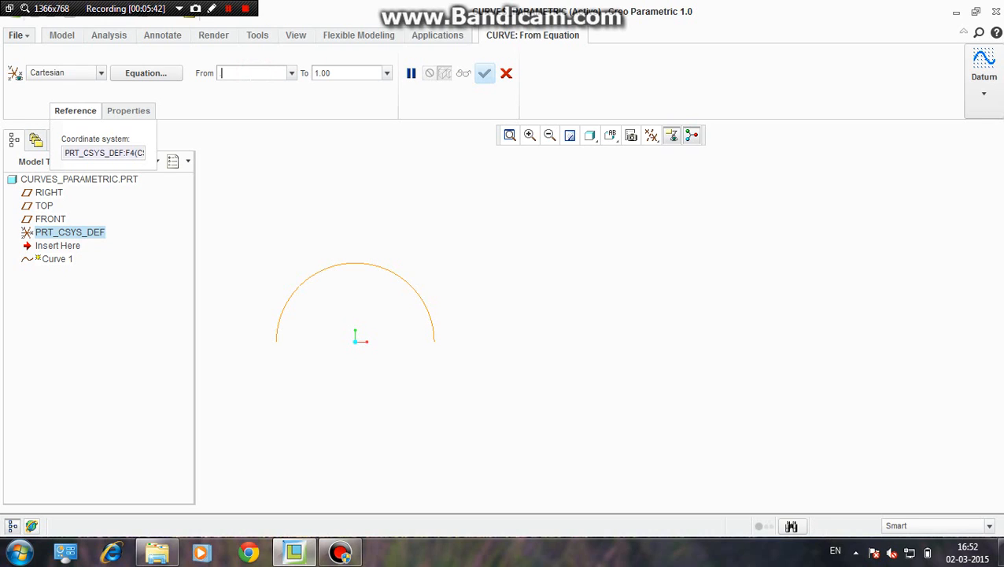
type(".5")
left_click(334, 73)
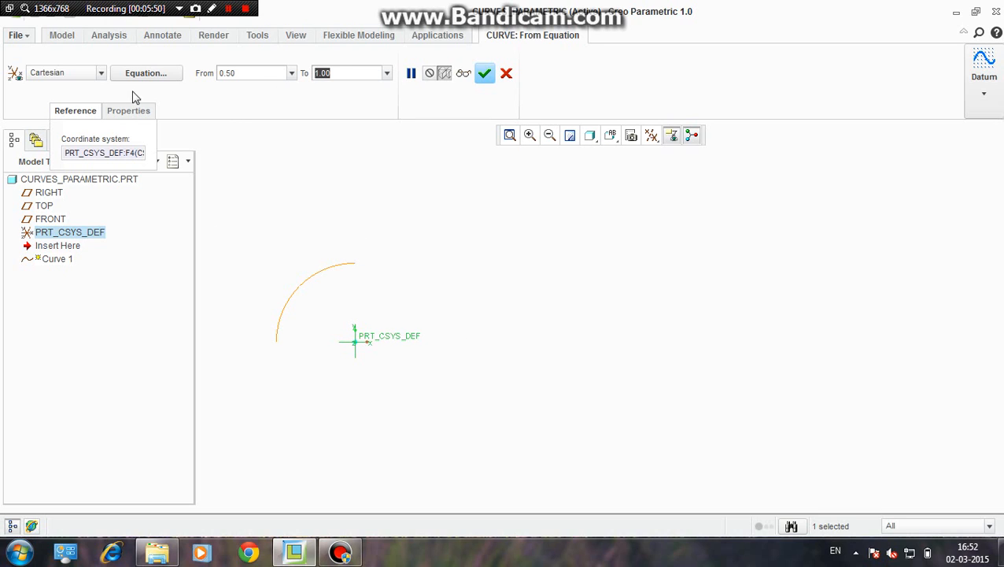
Examine the lower and upper limits of t alongside the t * 180 terms in the curve equations
left_click(157, 73)
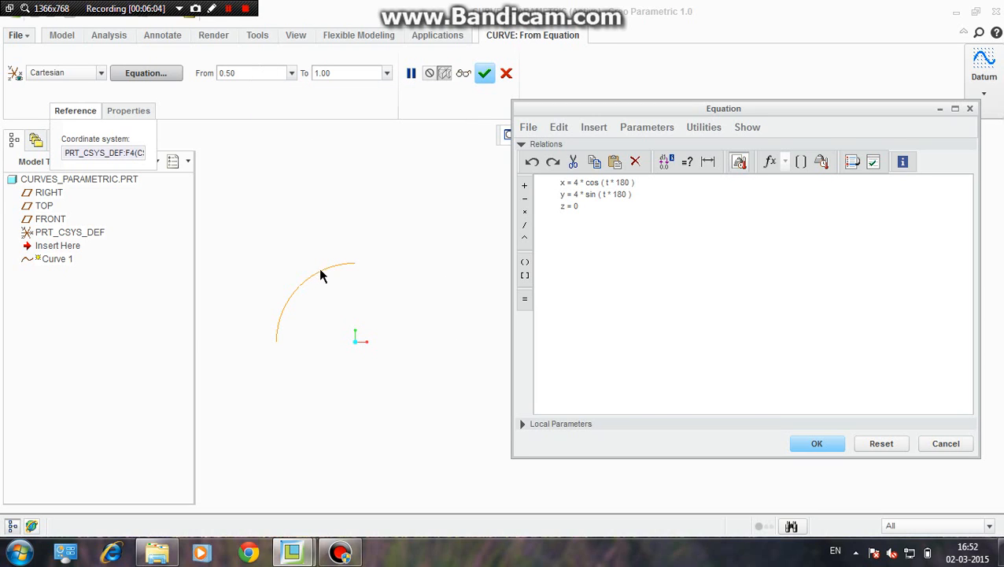
left_click(262, 73)
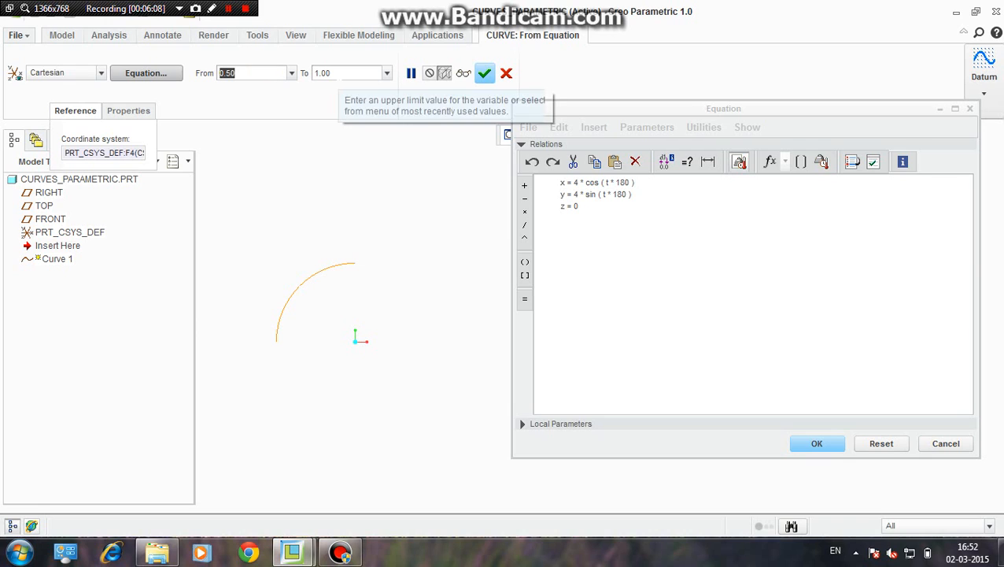
left_click(338, 73)
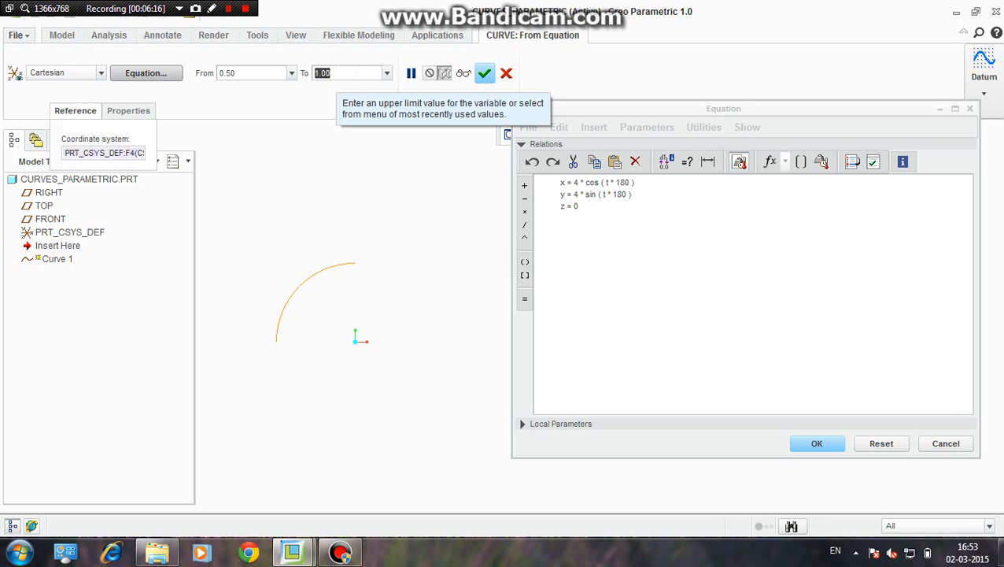
left_click(336, 69)
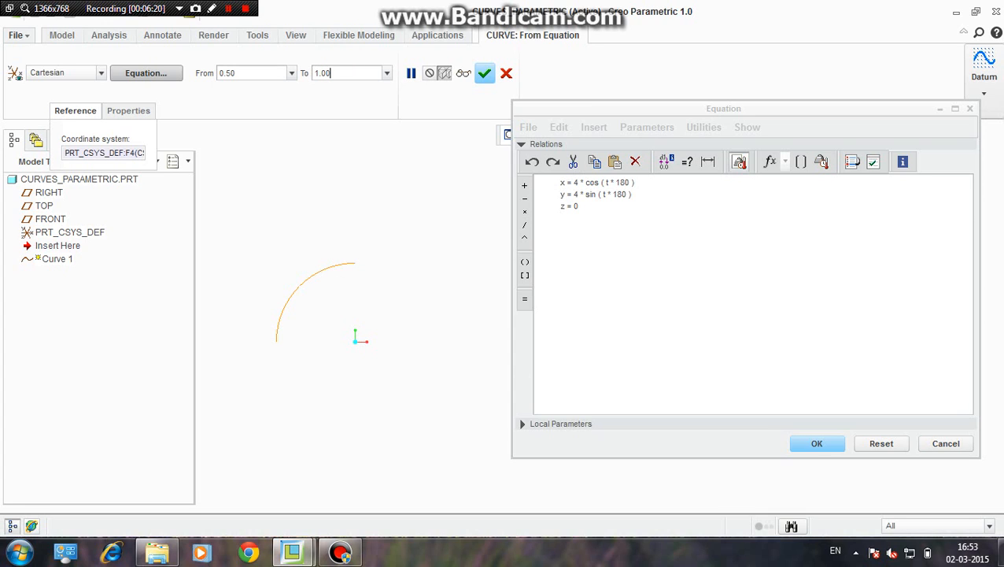
left_click(812, 445)
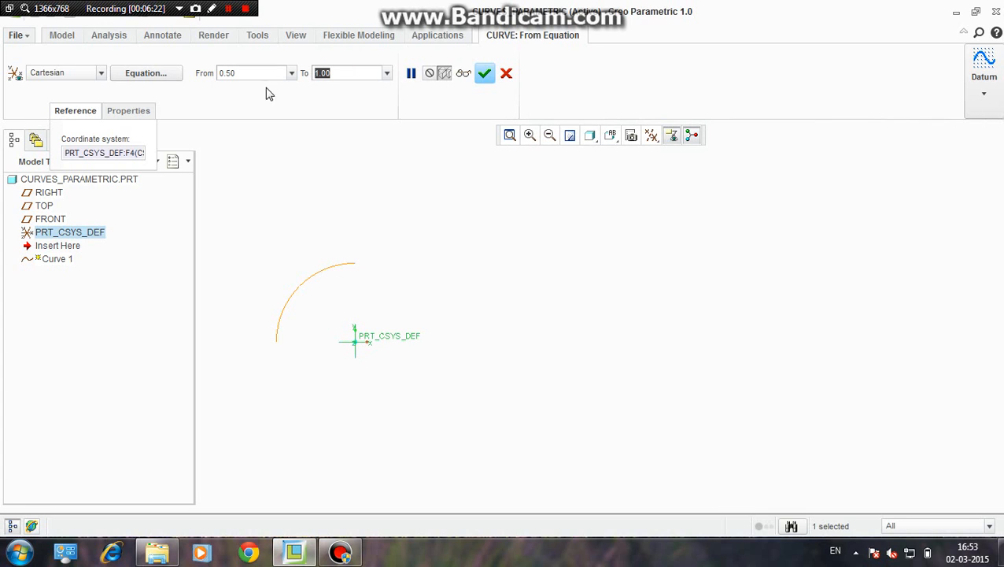
Set the lower limit of the curve's variable t to 0.75
left_click(233, 73)
type(".75")
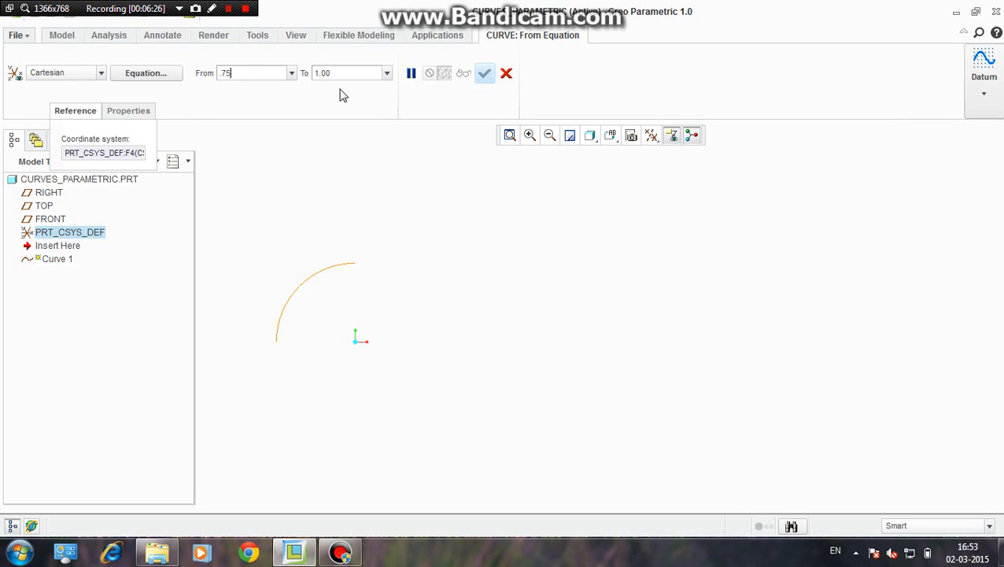
left_click(347, 73)
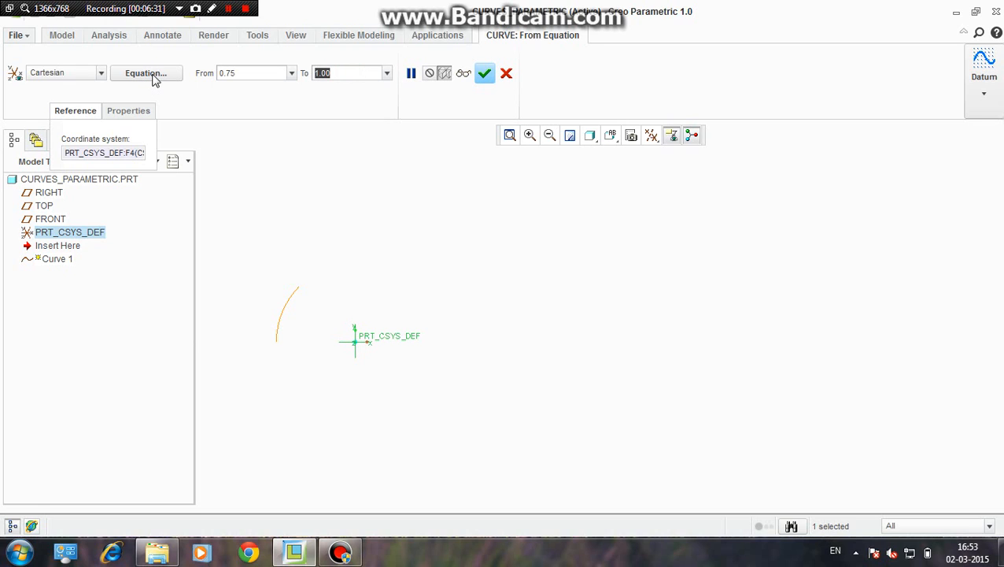
Set the lower limit of t back to 0 and reopen the curve's equations for editing
left_click(257, 72)
type("0")
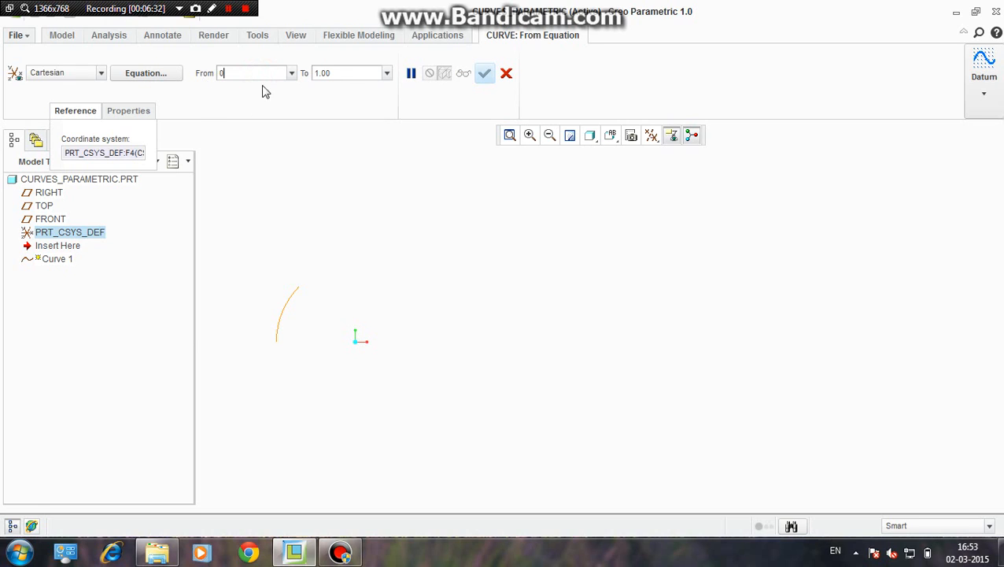
left_click(145, 73)
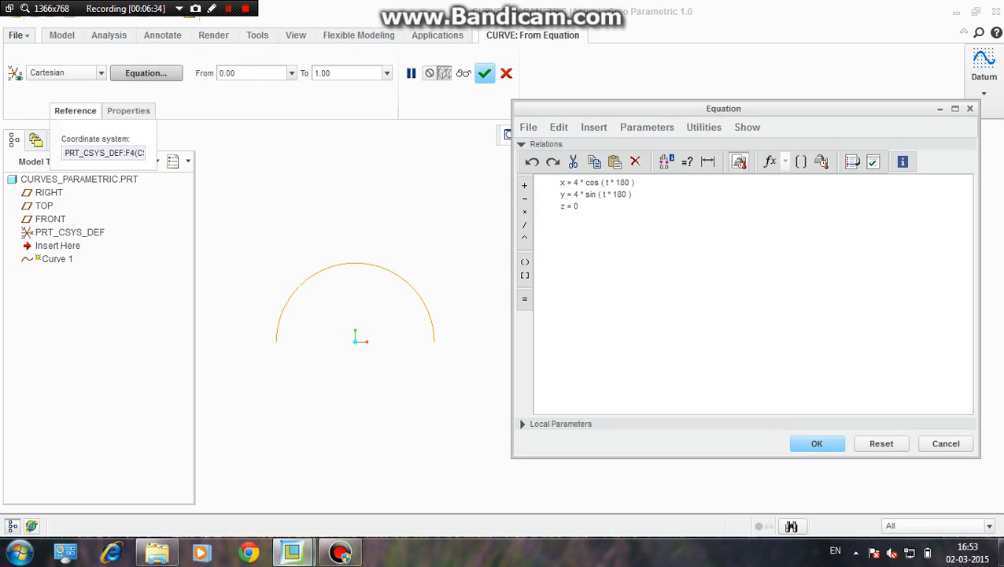
Set the angle multiplier to 360 in both the x and y equations of the curve
left_click(626, 194)
double_click(623, 182)
type("360")
left_click_drag(627, 195, 618, 194)
type("360")
key("Left")
key("Left")
key("BackSpace")
Change the curve's z equation to t*25 and apply the equations
left_click_drag(579, 210, 573, 206)
scroll(433, 319, "down", 1)
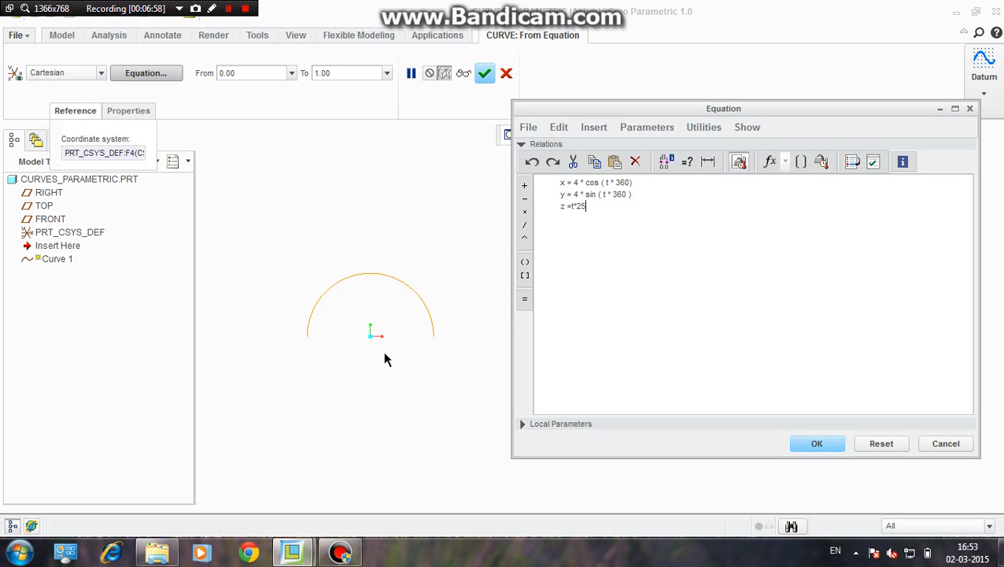
left_click(817, 446)
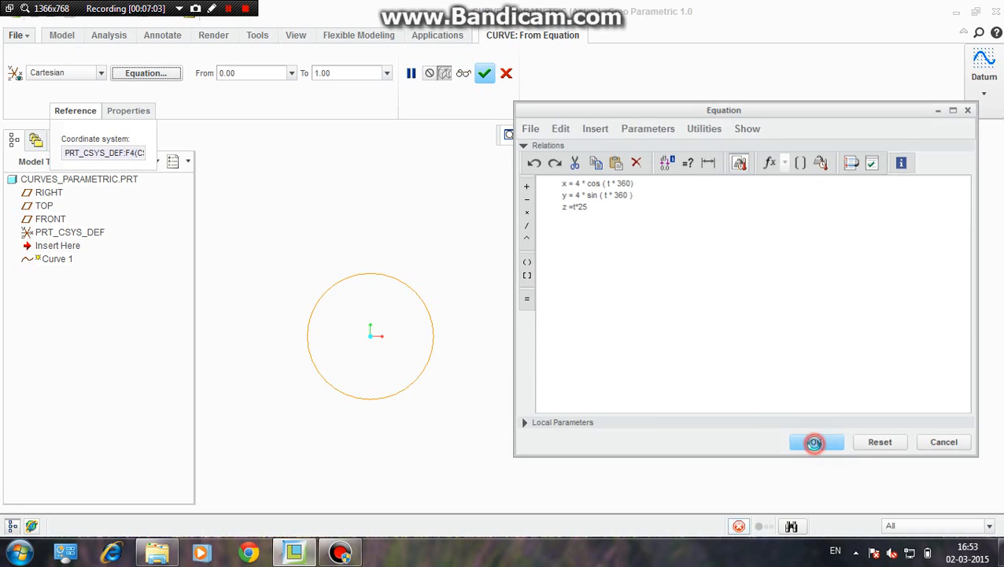
scroll(532, 247, "down", 1)
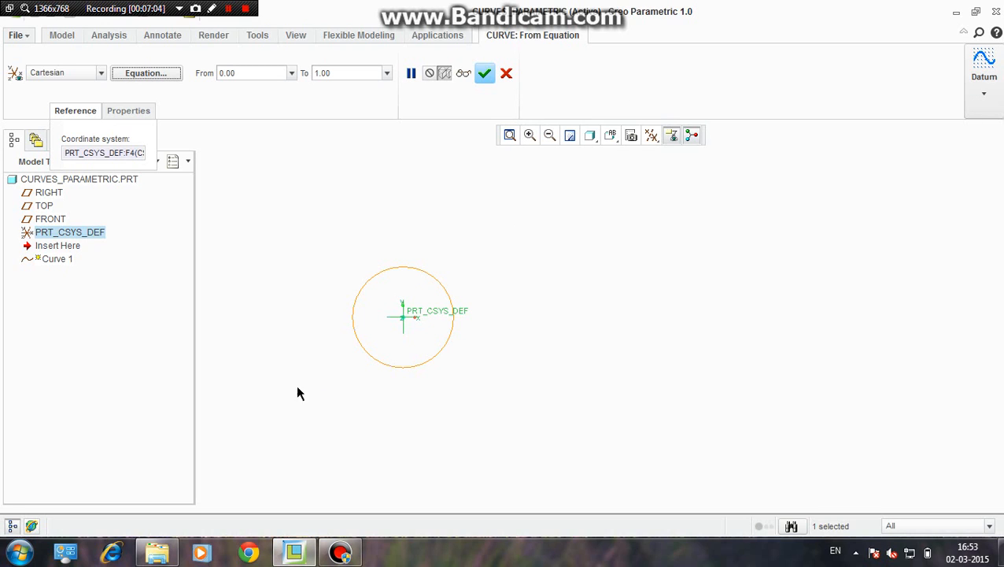
Reopen the curve's equations and review the x and y lines without changing them
left_click(160, 73)
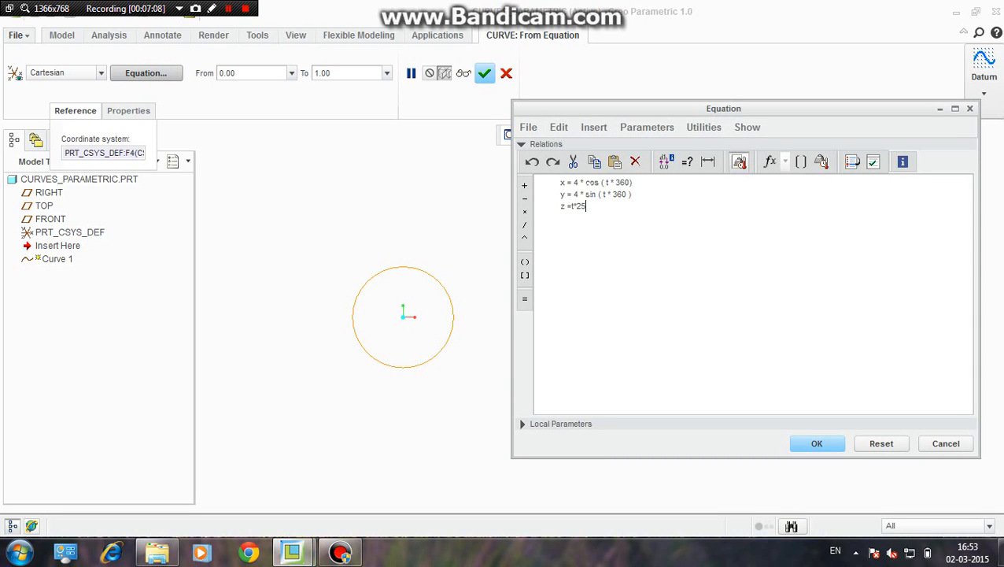
left_click_drag(633, 194, 556, 183)
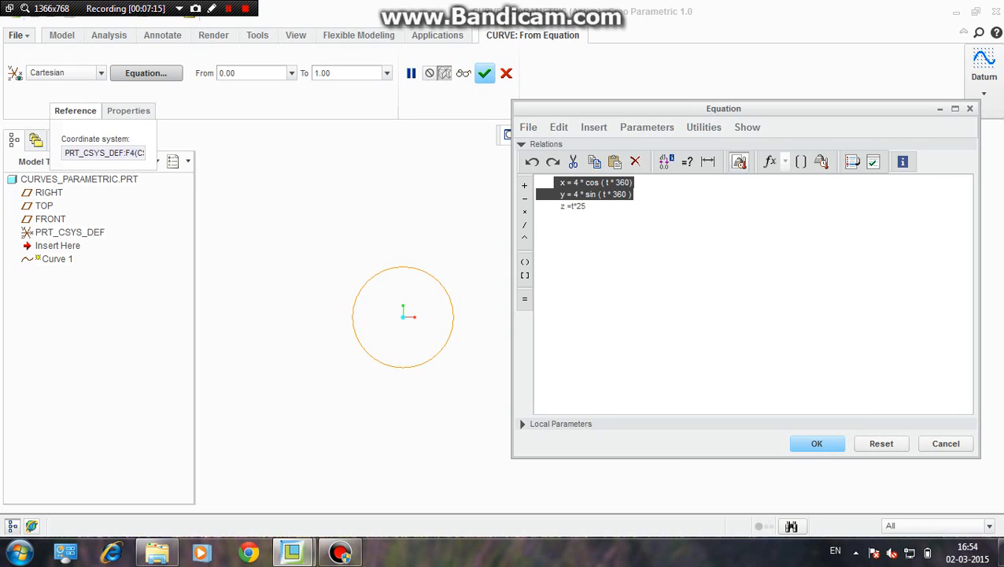
left_click(814, 447)
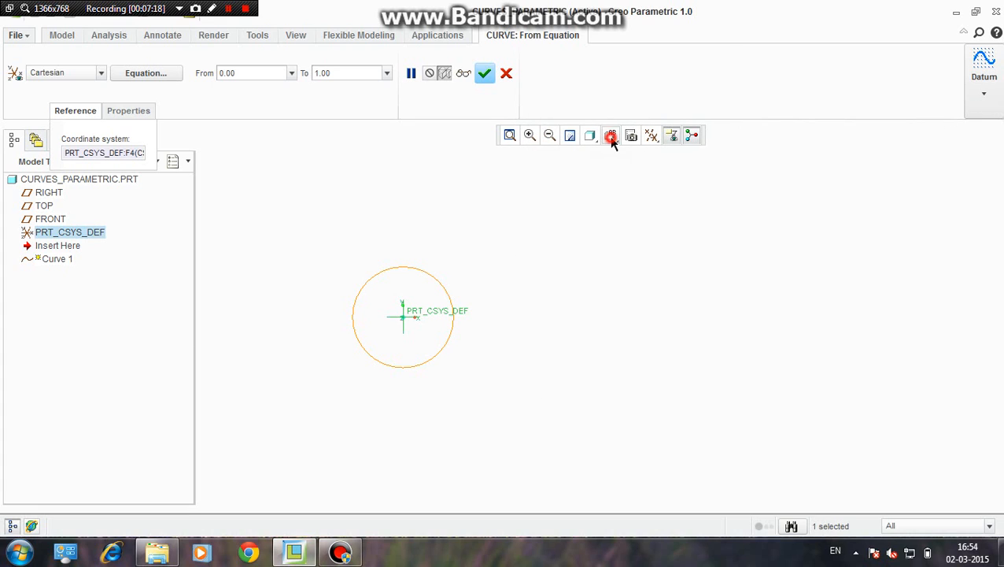
Inspect the previewed curve in the RIGHT and FRONT saved orientations and from an oblique angle
left_click(609, 136)
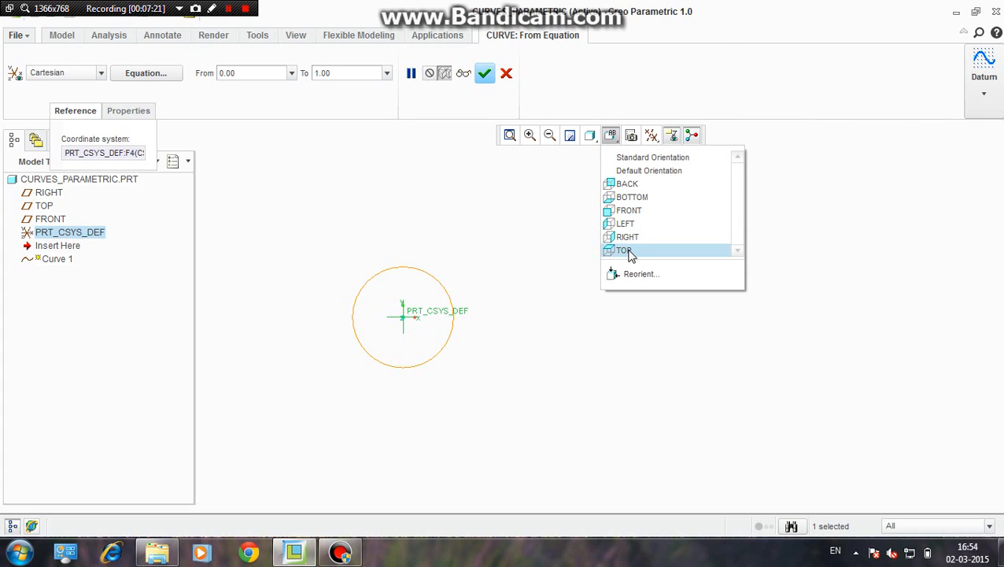
left_click(630, 239)
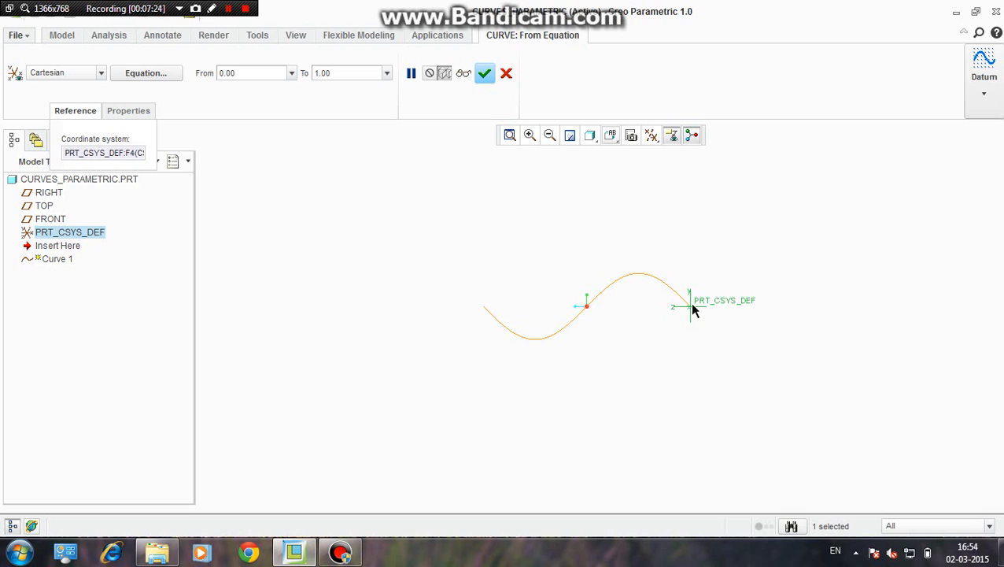
left_click(691, 308)
scroll(634, 263, "up", 1)
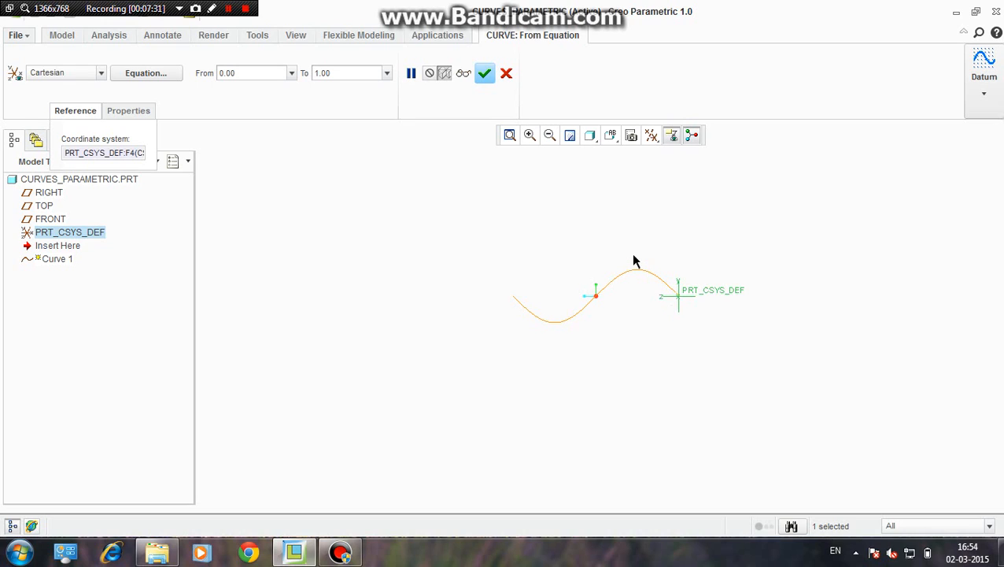
left_click(610, 136)
left_click(621, 210)
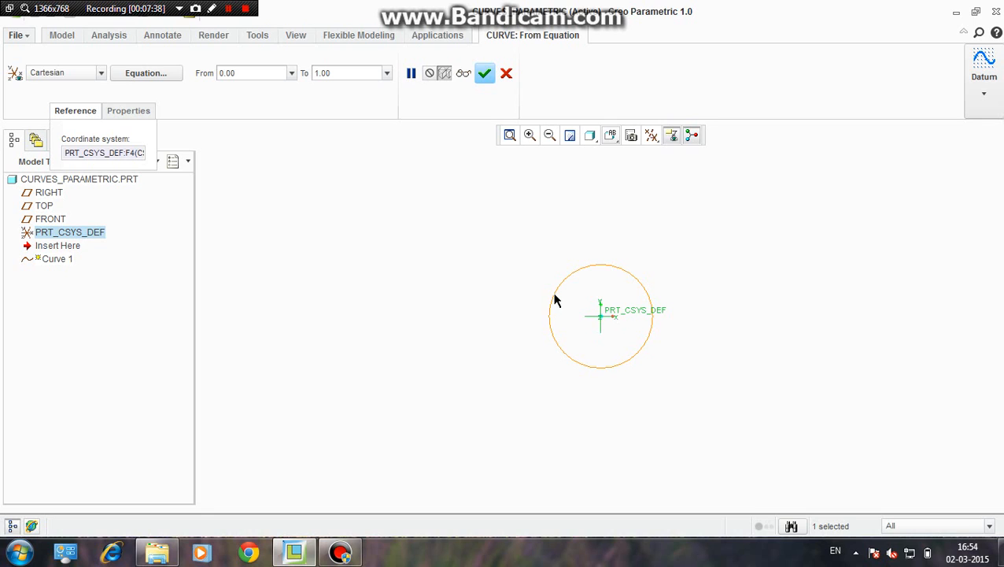
mouse_move(555, 299)
middle_mouse_down()
mouse_move(688, 275)
mouse_move(652, 285)
mouse_move(667, 344)
mouse_move(634, 195)
mouse_move(641, 394)
middle_mouse_up()
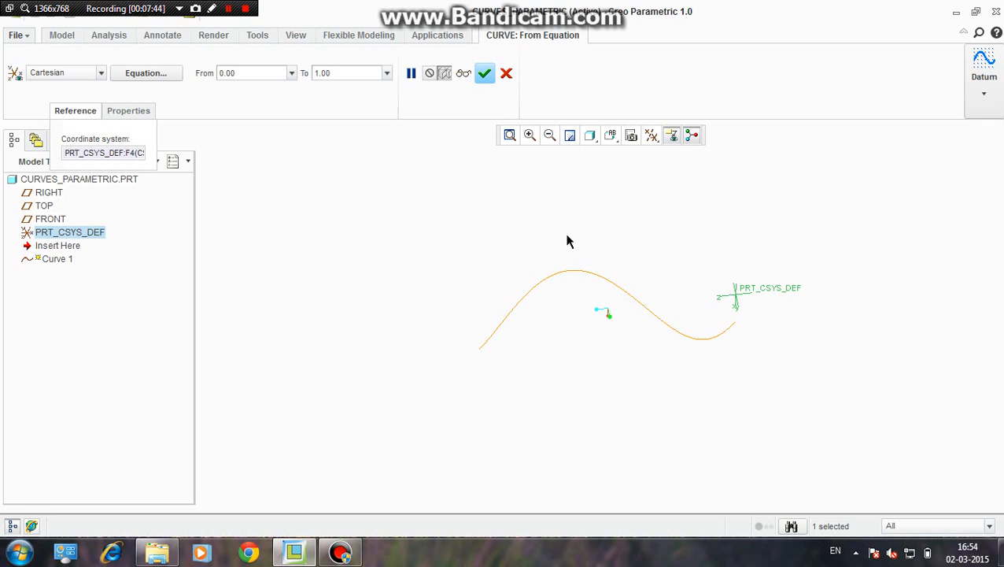
Multiply the angle term t * 360 by 10 in both the x and y equations and apply them
left_click(147, 73)
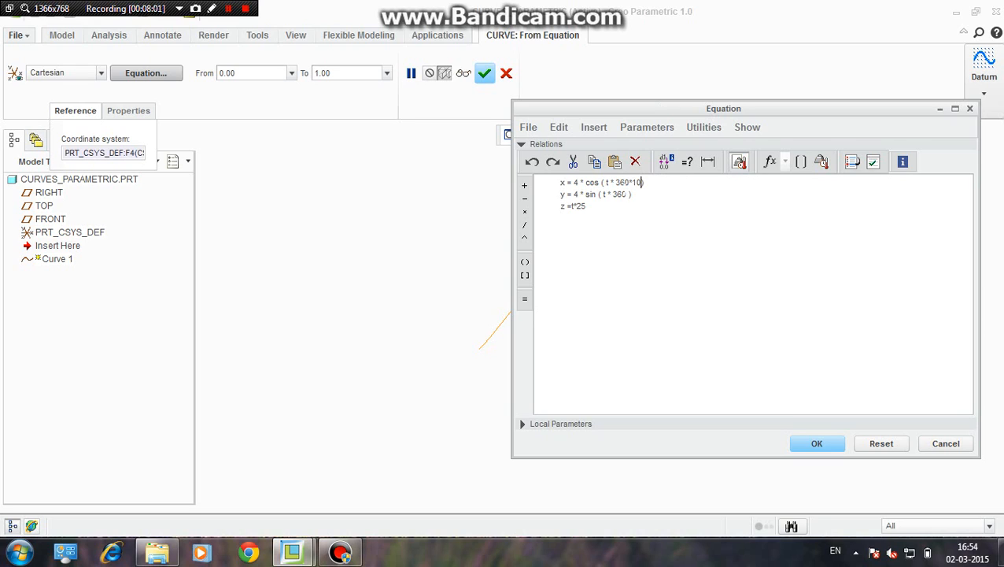
left_click(628, 193)
left_click(817, 444)
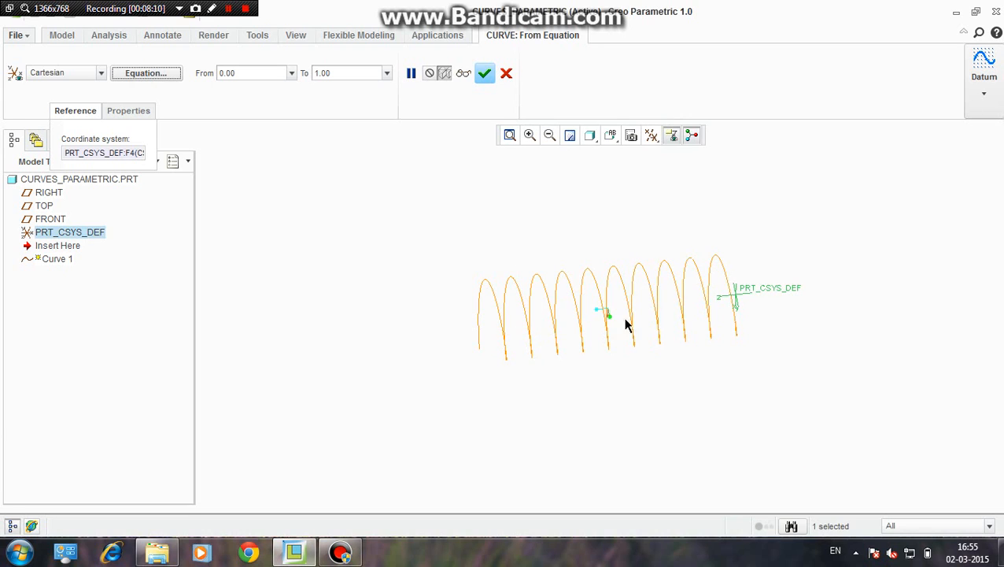
Examine the helical curve from an oblique angle and in the FRONT, TOP and RIGHT orientations
mouse_move(632, 220)
middle_mouse_down()
mouse_move(708, 231)
mouse_move(679, 189)
mouse_move(625, 206)
mouse_move(625, 249)
mouse_move(683, 269)
mouse_move(668, 332)
mouse_move(630, 364)
mouse_move(592, 341)
mouse_move(639, 294)
mouse_move(730, 320)
mouse_move(736, 331)
mouse_move(701, 330)
mouse_move(681, 183)
mouse_move(706, 288)
middle_mouse_up()
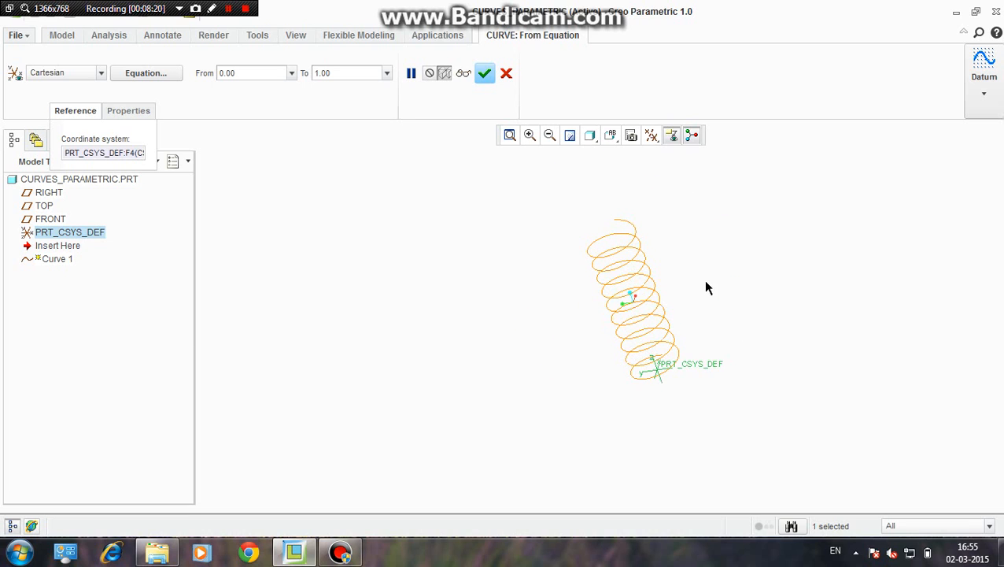
left_click(610, 136)
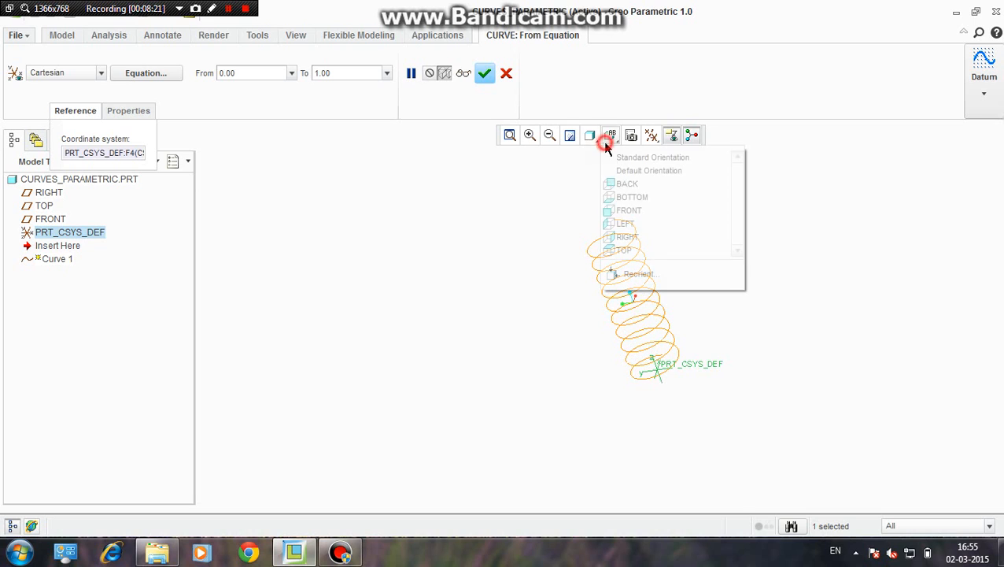
left_click(629, 213)
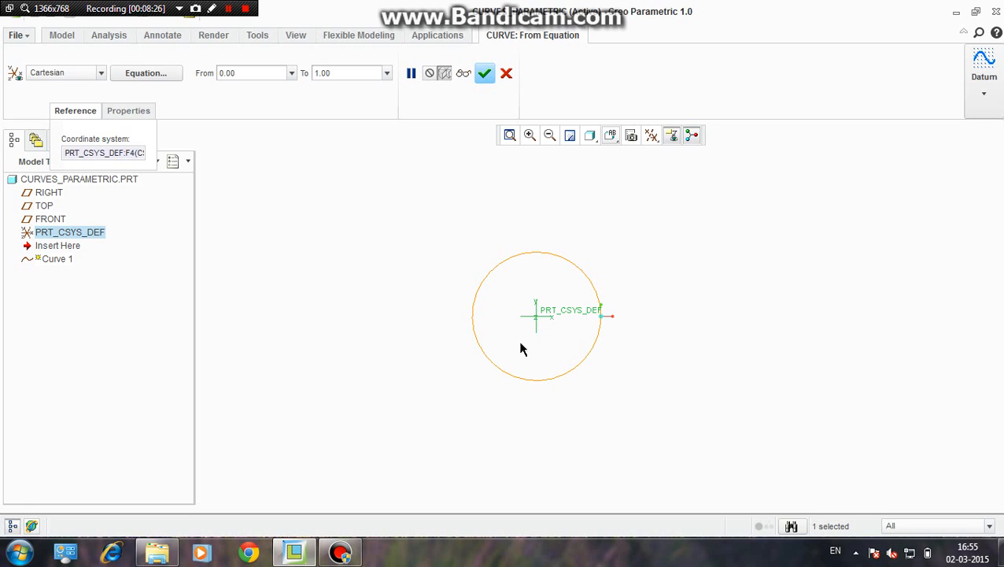
left_click(611, 136)
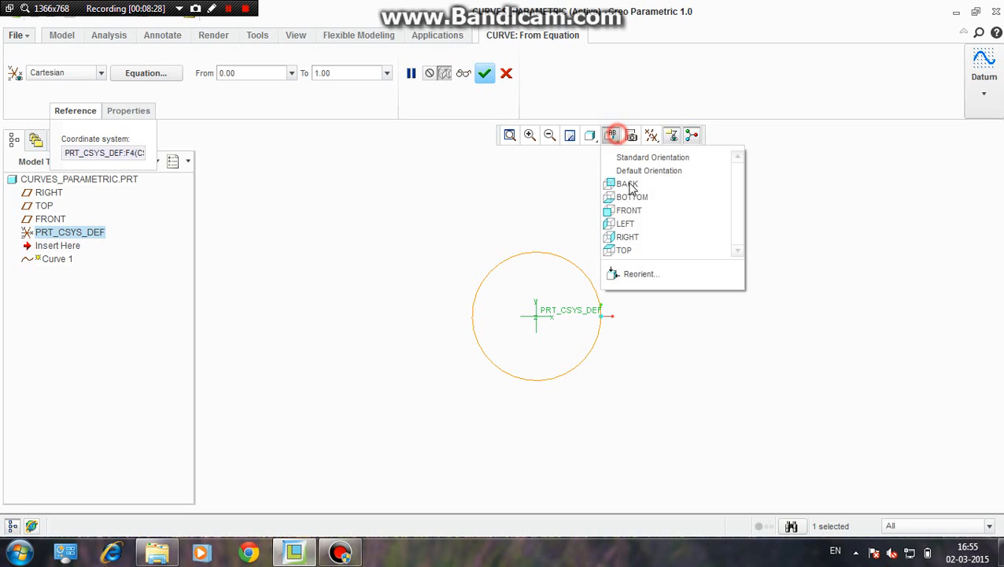
left_click(630, 250)
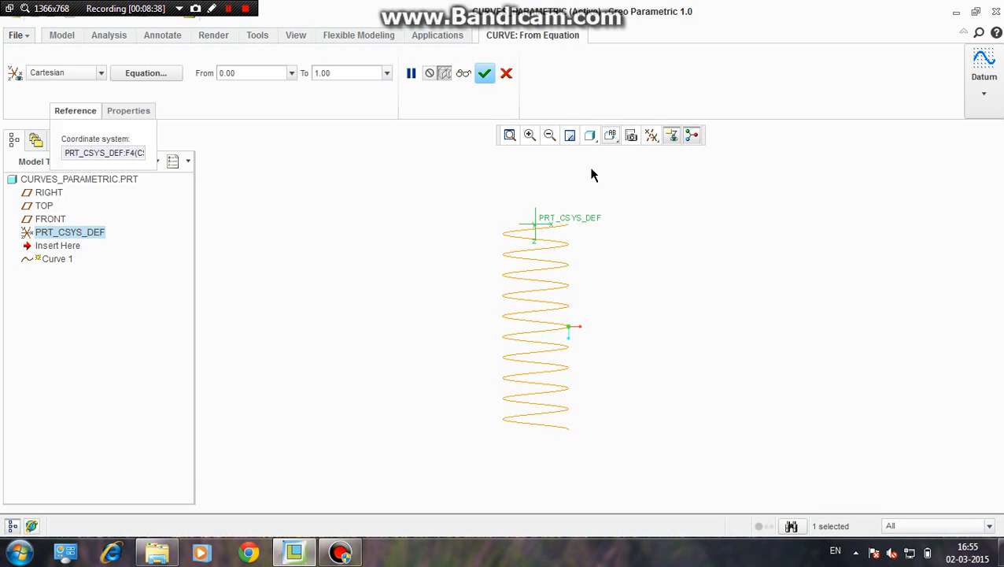
left_click(609, 137)
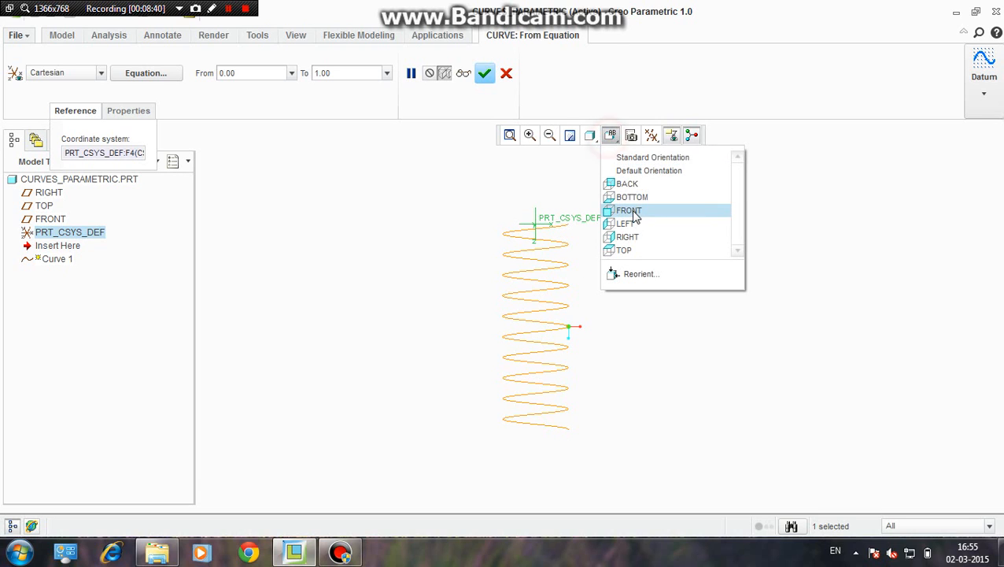
left_click(634, 213)
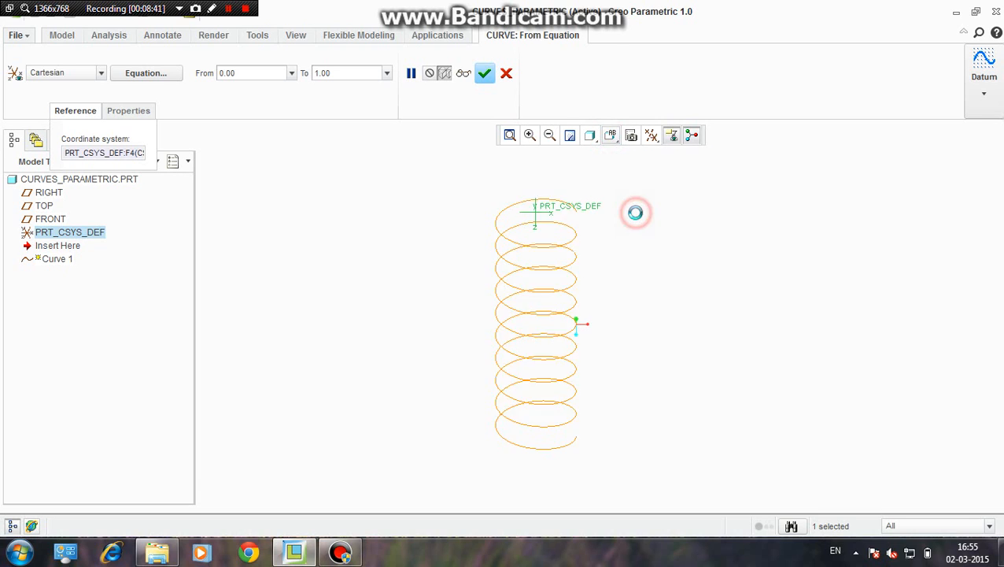
left_click(610, 137)
left_click(633, 234)
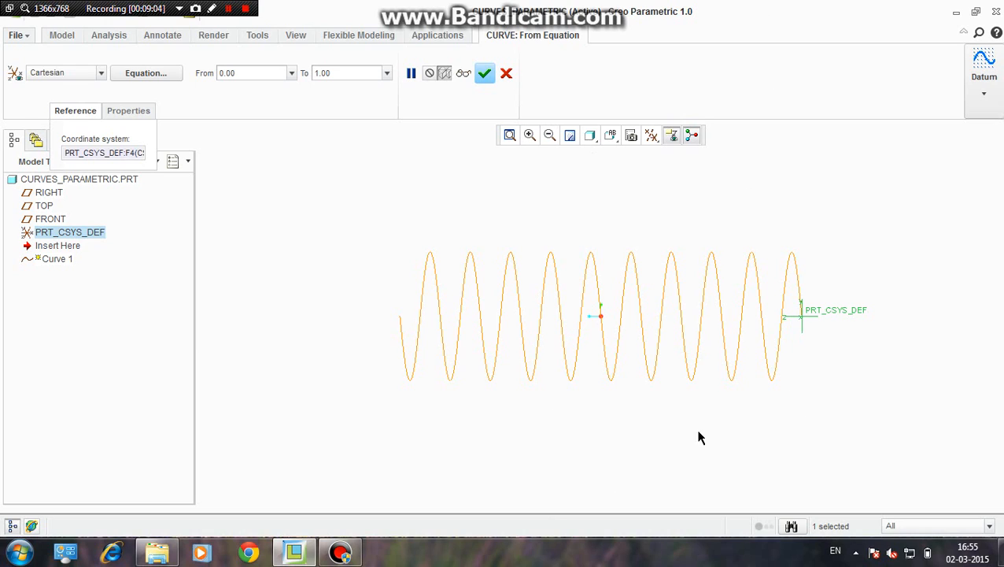
Compare the helix's coils in the TOP and BOTTOM orientations with its circular outline in the FRONT orientation
left_click(807, 189)
left_click(829, 443)
left_click(615, 137)
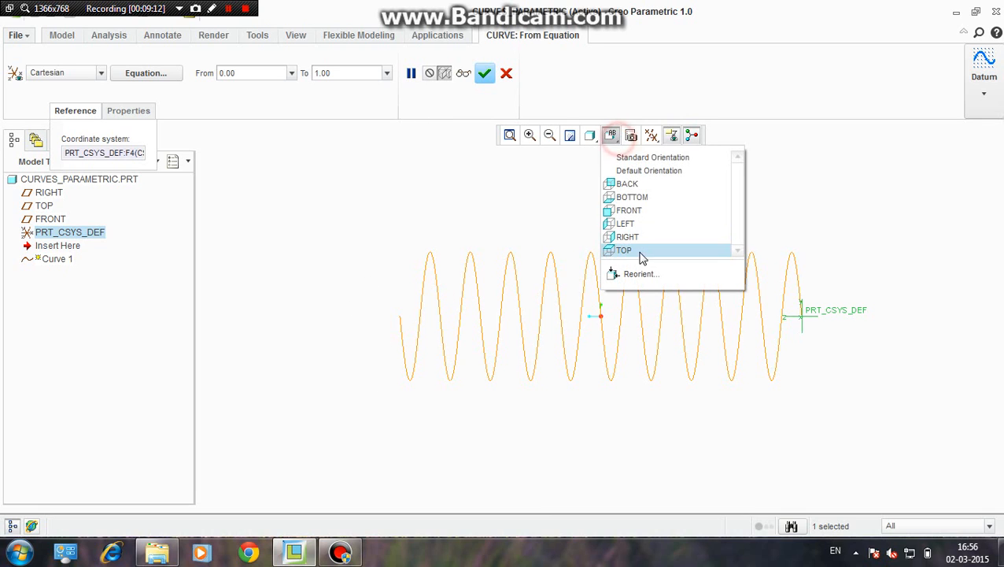
left_click(624, 251)
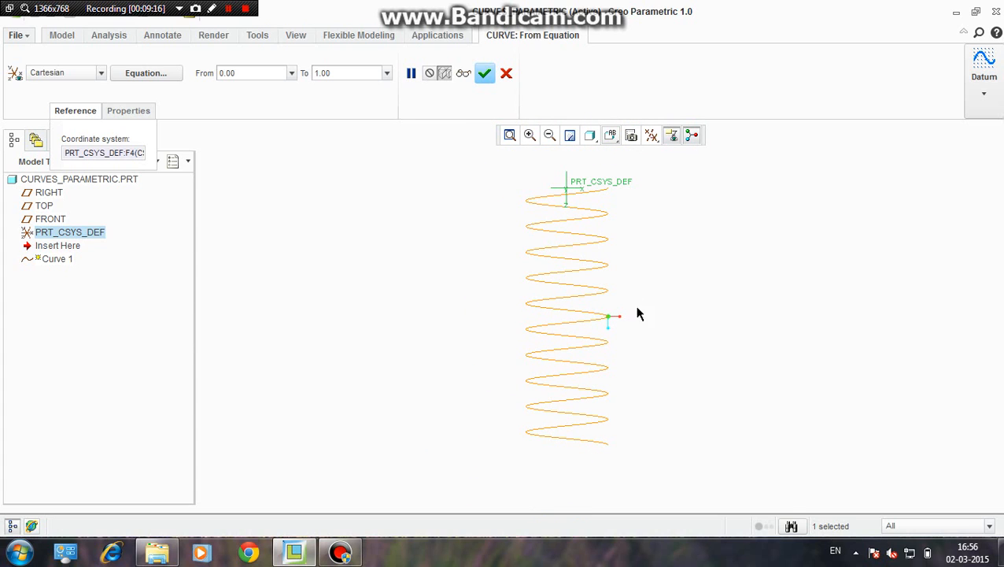
left_click(612, 137)
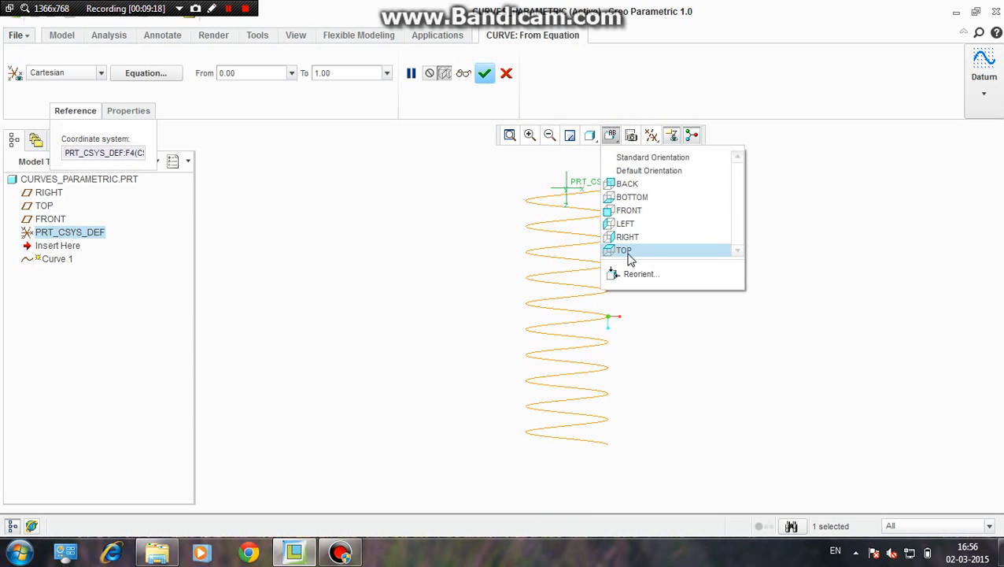
left_click(626, 250)
left_click(611, 136)
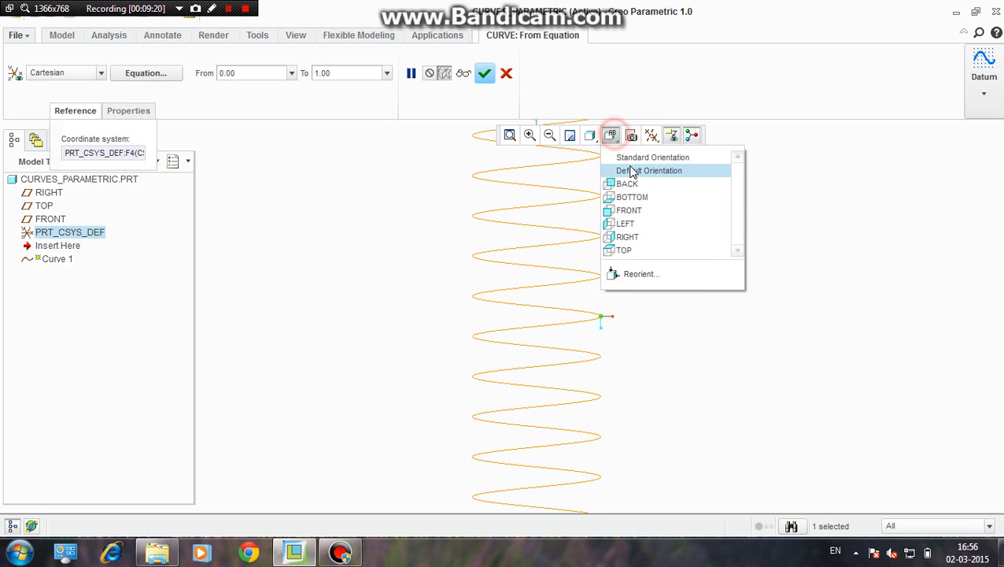
left_click(632, 198)
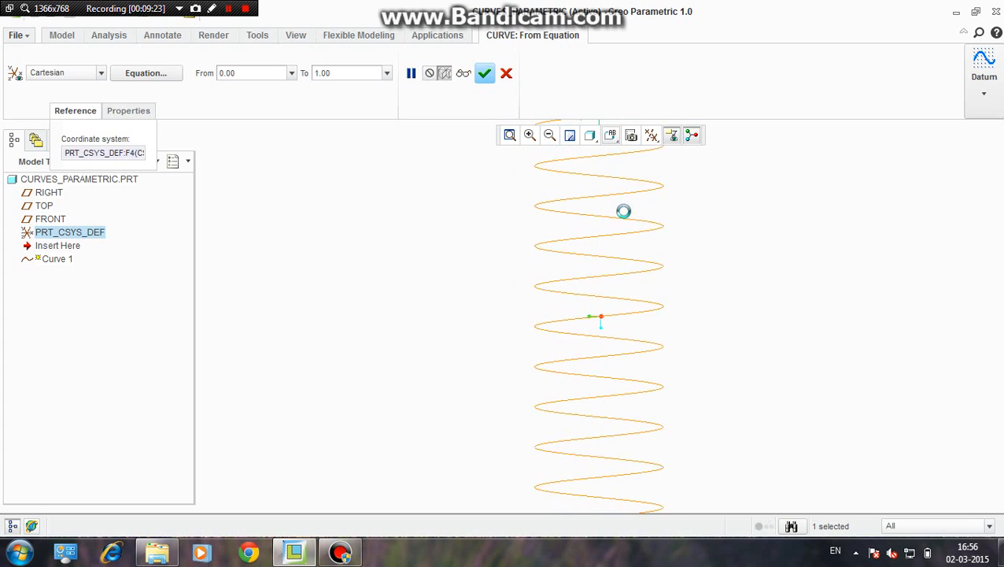
left_click(610, 135)
left_click(627, 211)
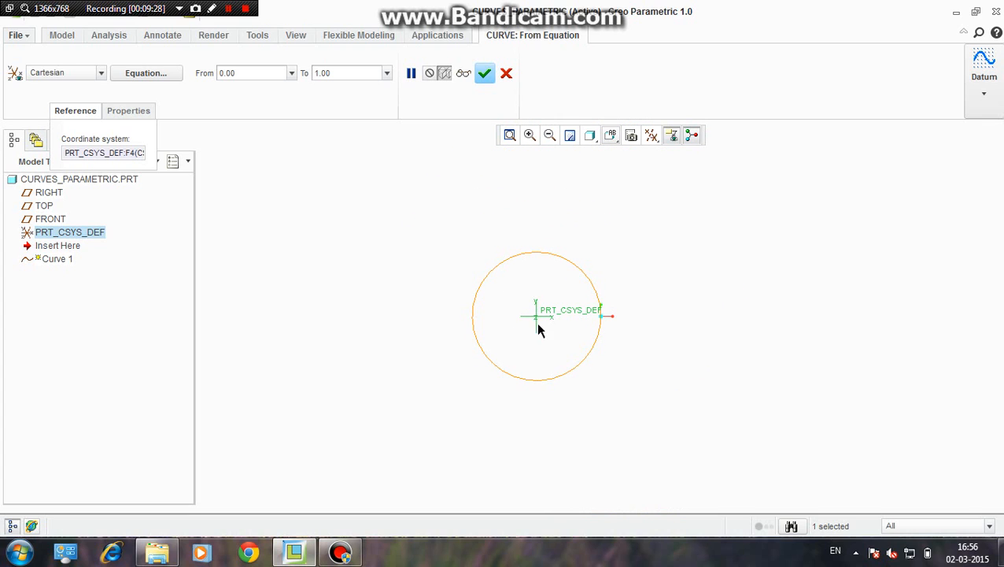
Change the extra angle multiplier in the y equation to 7, keeping 10 in the x equation, and apply it
scroll(539, 329, "up", 1)
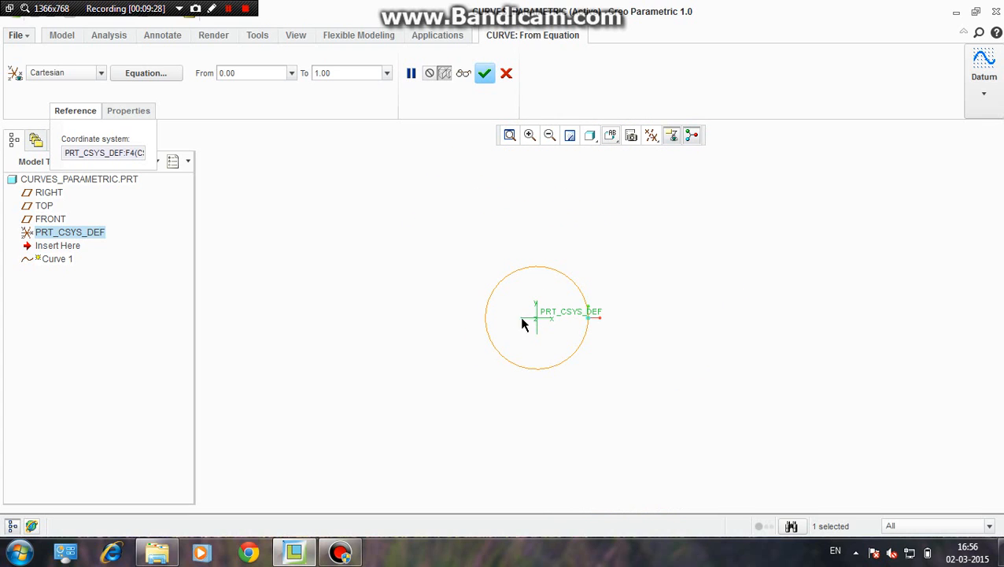
middle_click_drag(637, 319, 619, 339)
left_click(159, 77)
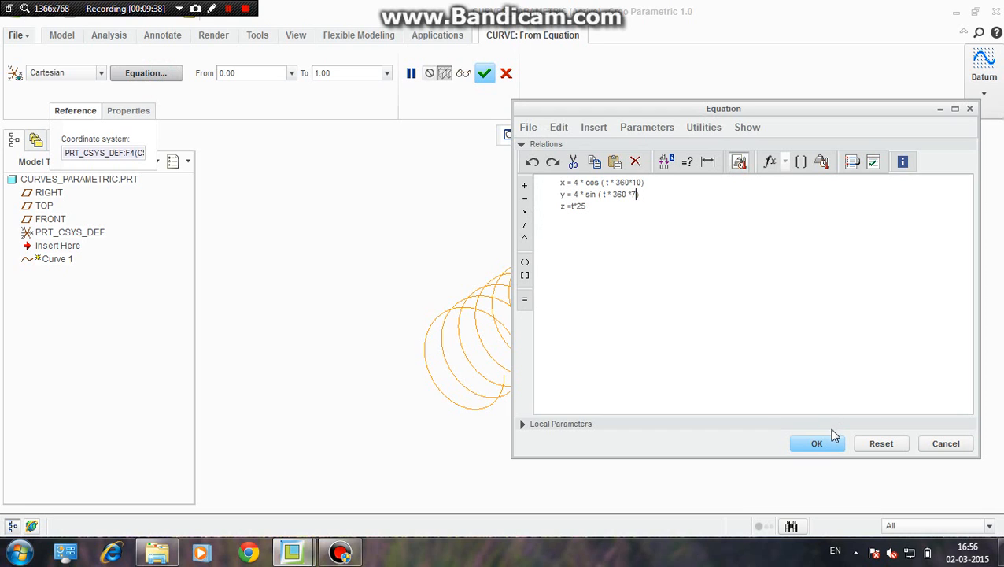
left_click(822, 443)
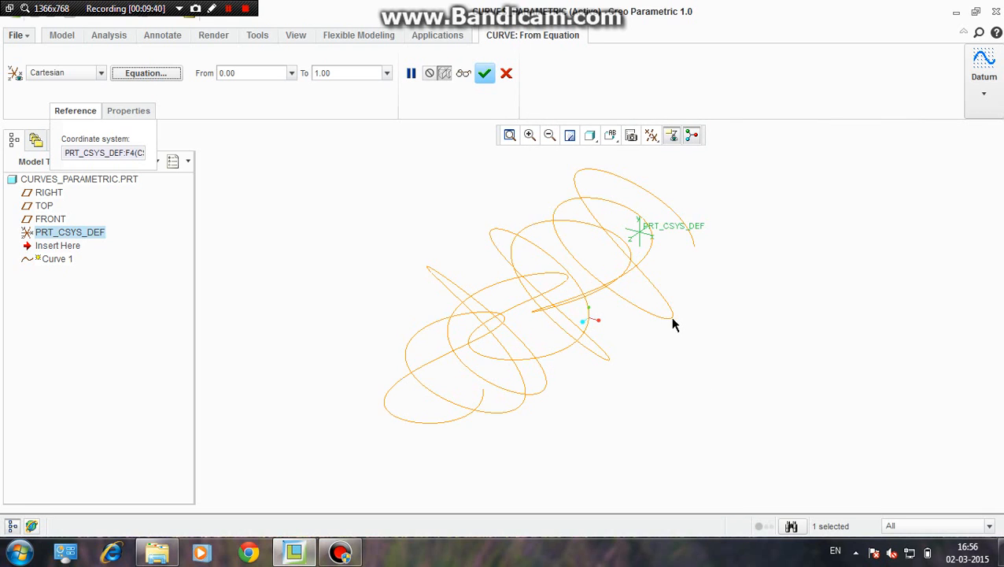
Inspect the modified curve from an oblique angle and in the FRONT, RIGHT and TOP orientations
middle_click_drag(673, 323, 642, 331)
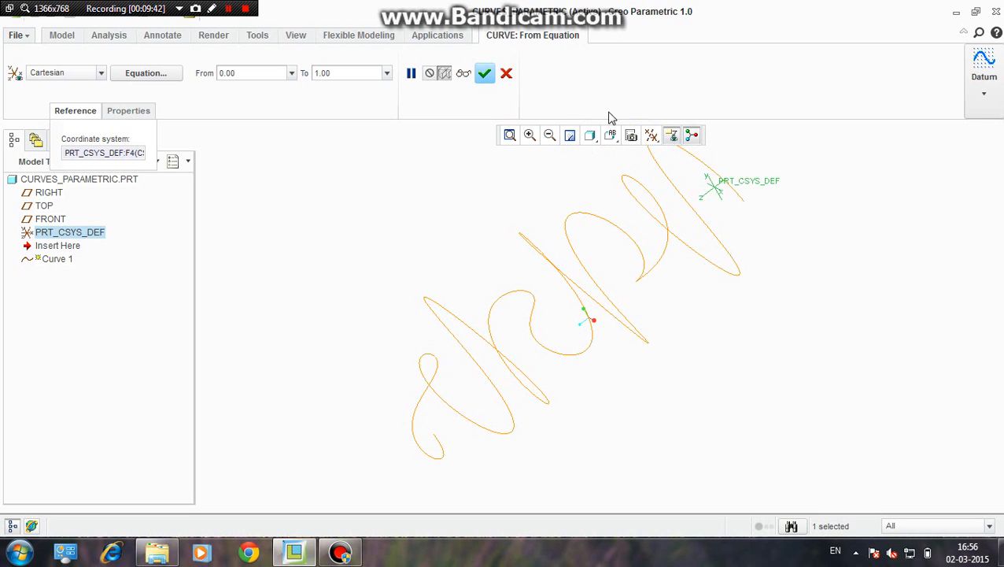
left_click(610, 136)
left_click(631, 207)
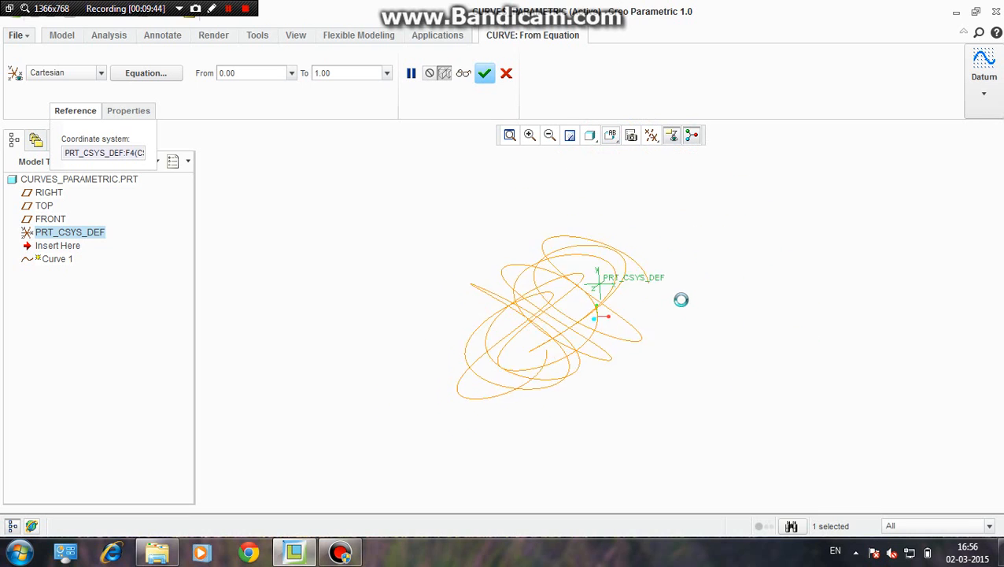
left_click(617, 138)
left_click(634, 236)
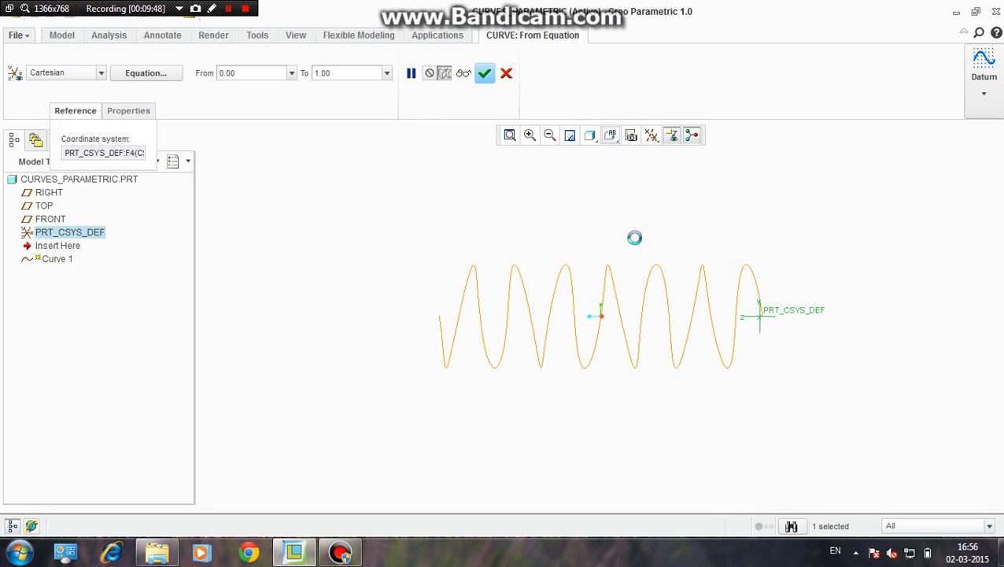
left_click(612, 137)
left_click(626, 249)
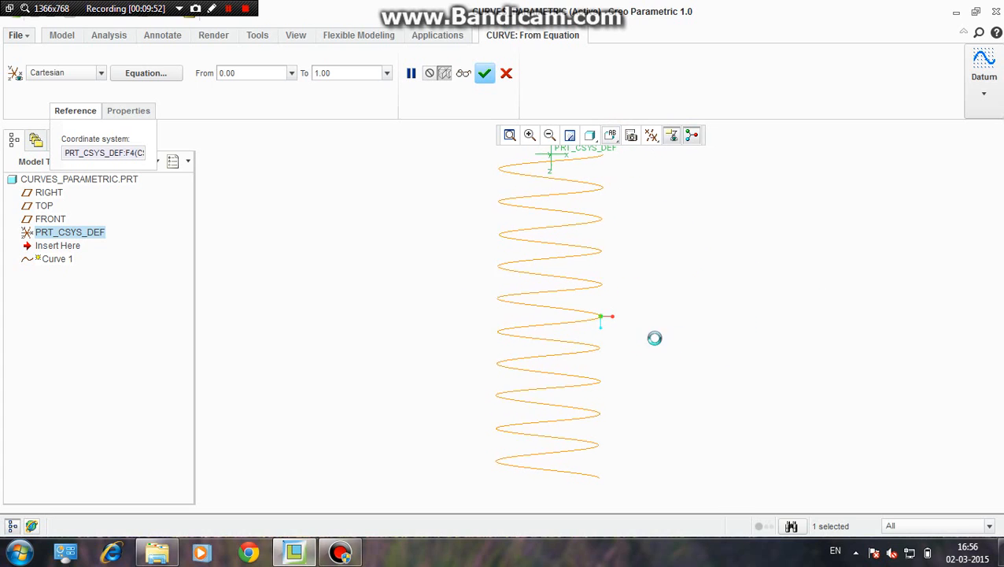
Complete the equation-driven datum curve and view it from another angle
left_click(486, 74)
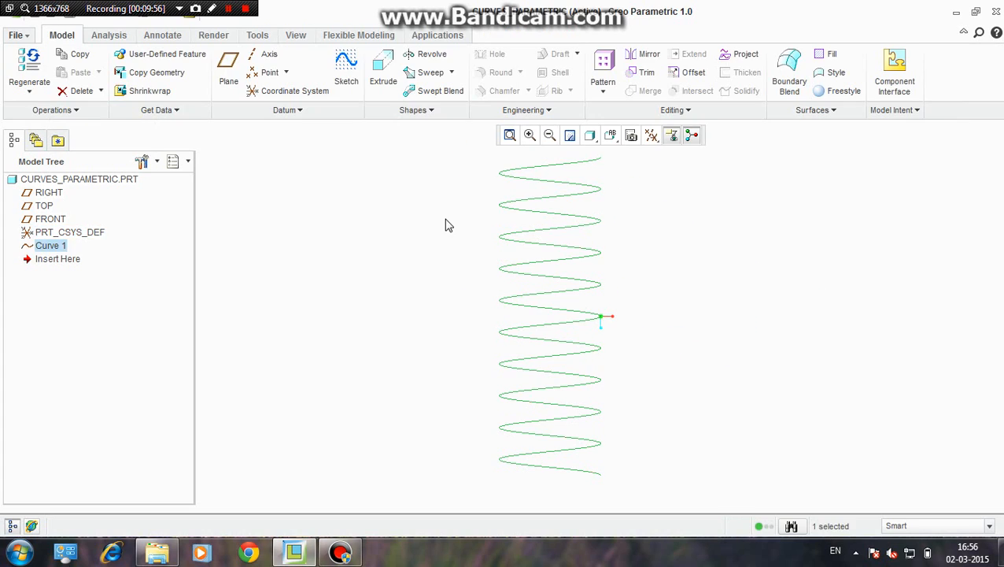
scroll(553, 292, "up", 3)
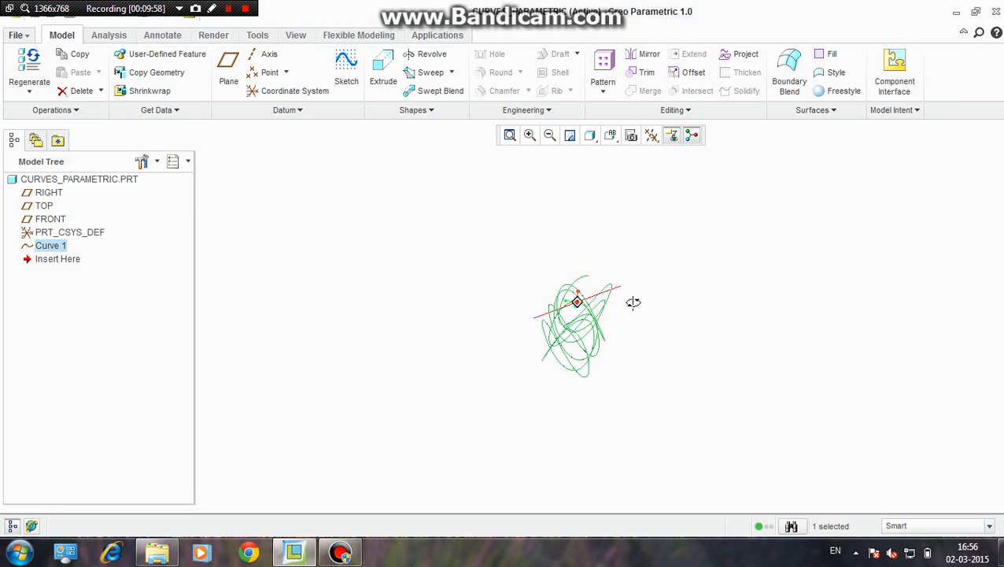